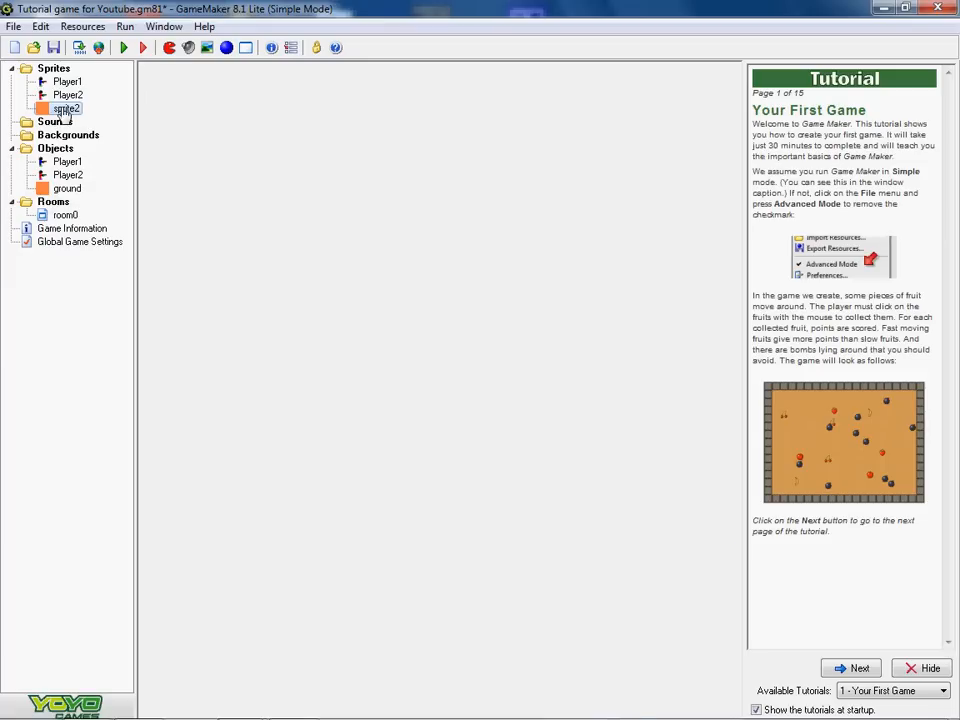
Step: Rename the orange square sprite as ground
{"action": "double_click", "coordinate": [50, 107]}
{"action": "type", "text": "ground"}
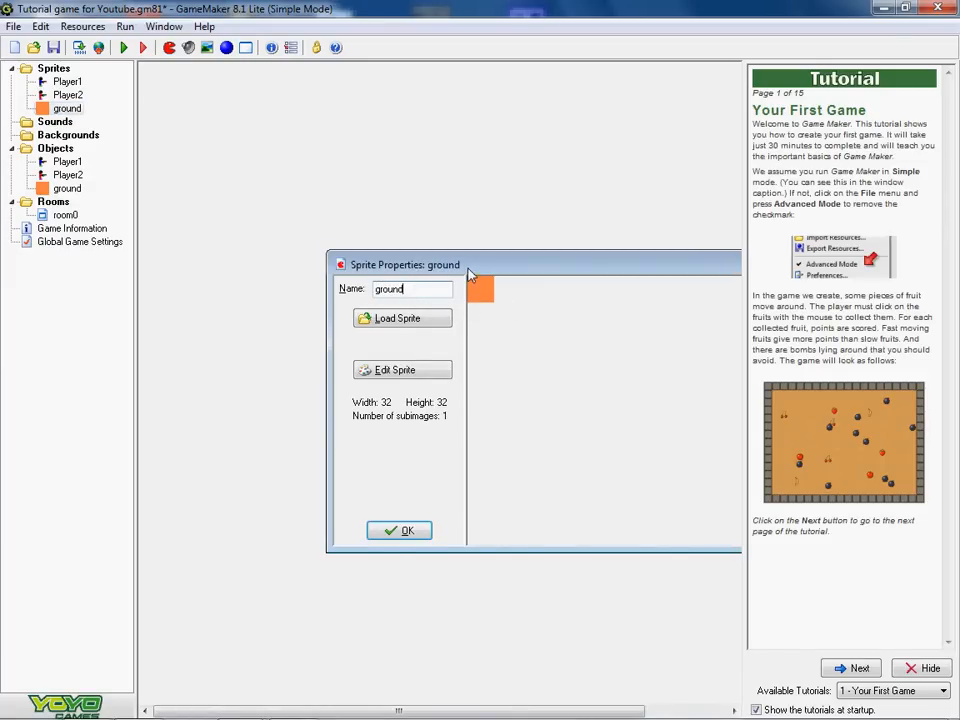
{"action": "left_click_drag", "start_coordinate": [469, 273], "coordinate": [330, 209]}
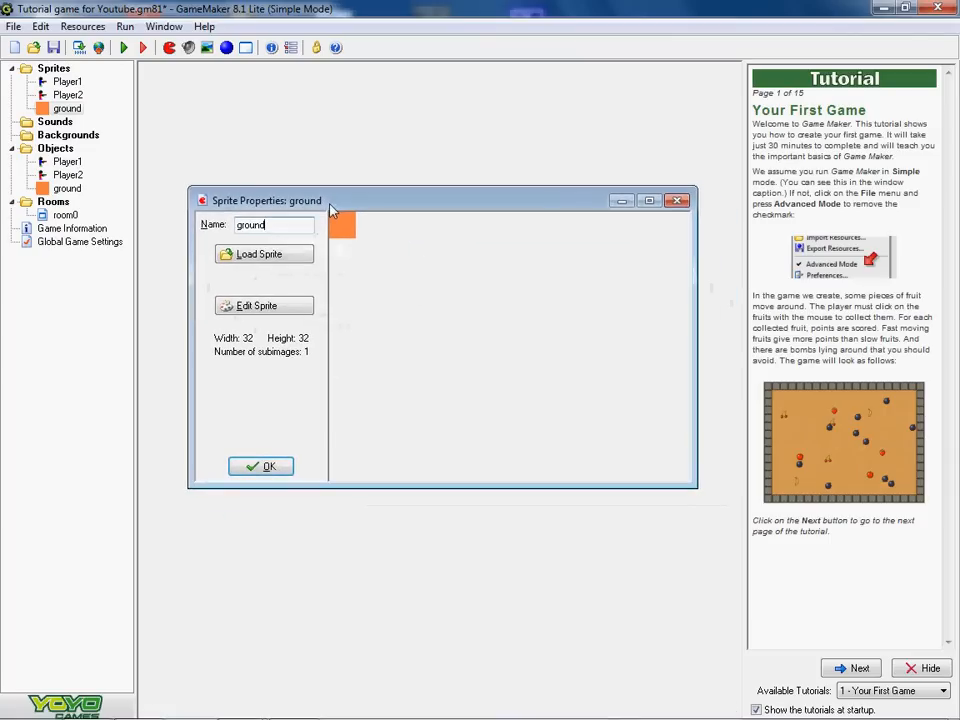
{"action": "left_click", "coordinate": [266, 468]}
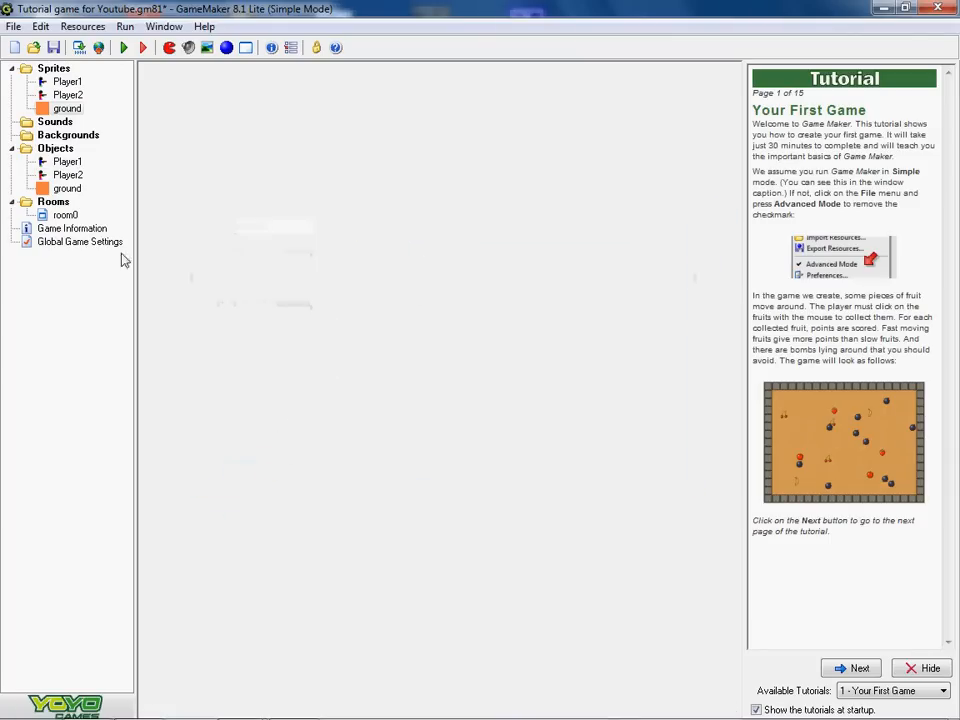
Step: Examine the horizontal speed actions in the Player1 object's Left, Right, release Left and release Right events
{"action": "double_click", "coordinate": [66, 162]}
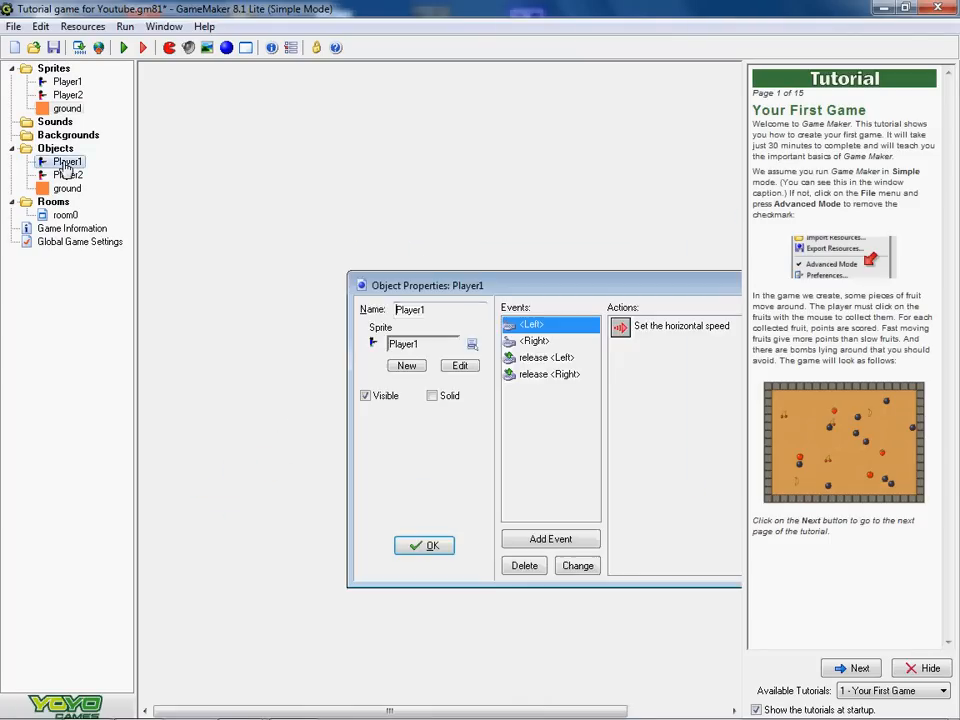
{"action": "left_click_drag", "start_coordinate": [440, 346], "coordinate": [293, 170]}
{"action": "left_click", "coordinate": [356, 218]}
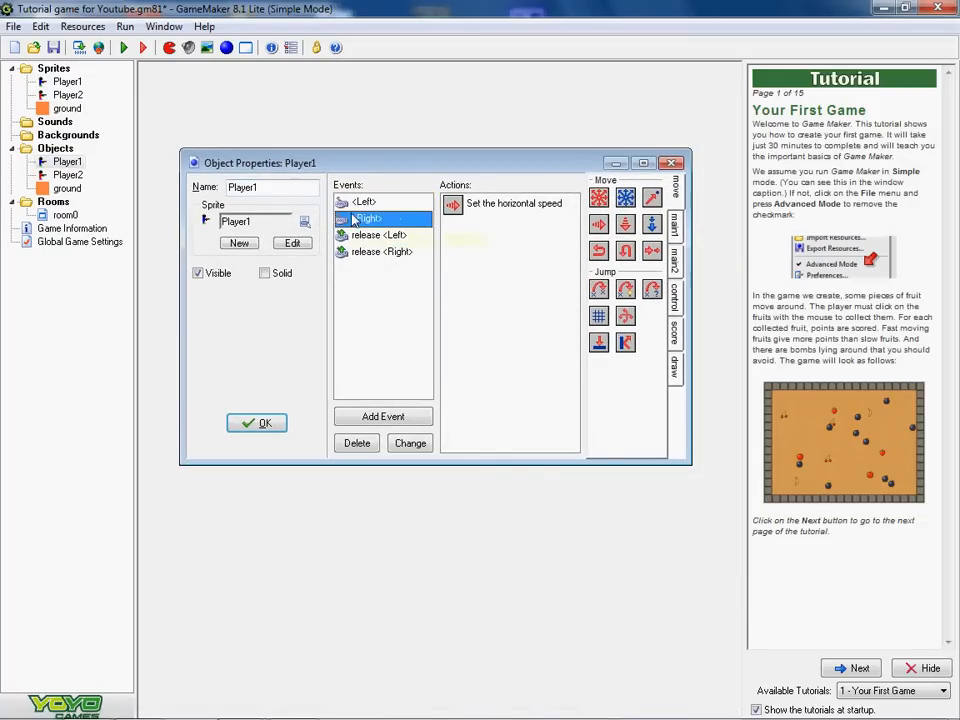
{"action": "left_click", "coordinate": [362, 203]}
{"action": "left_click", "coordinate": [476, 206]}
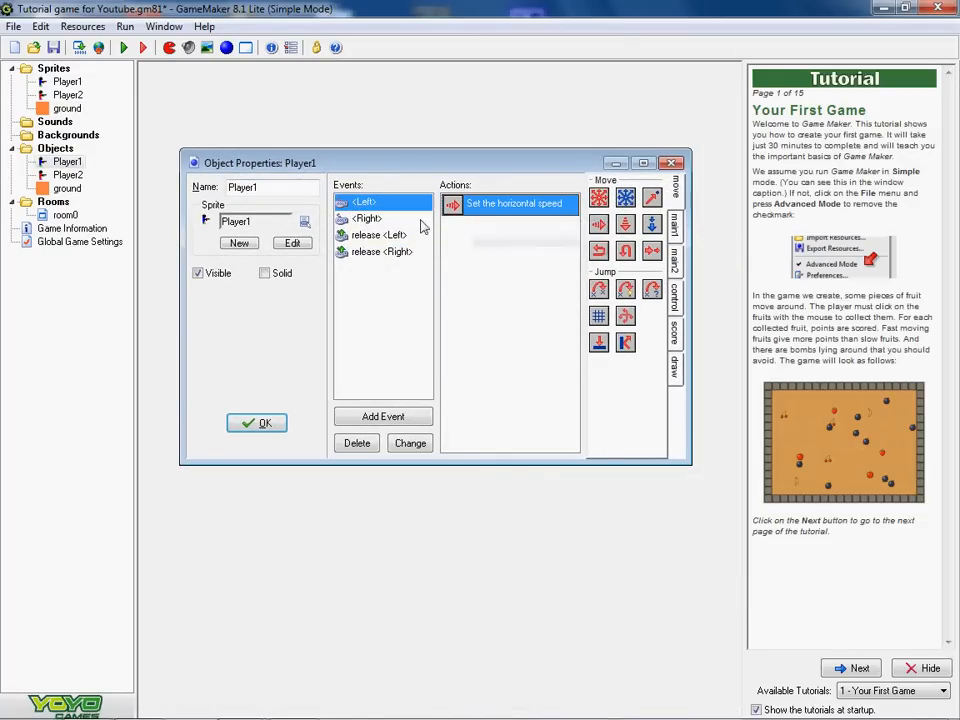
{"action": "left_click", "coordinate": [366, 218]}
{"action": "left_click", "coordinate": [470, 207]}
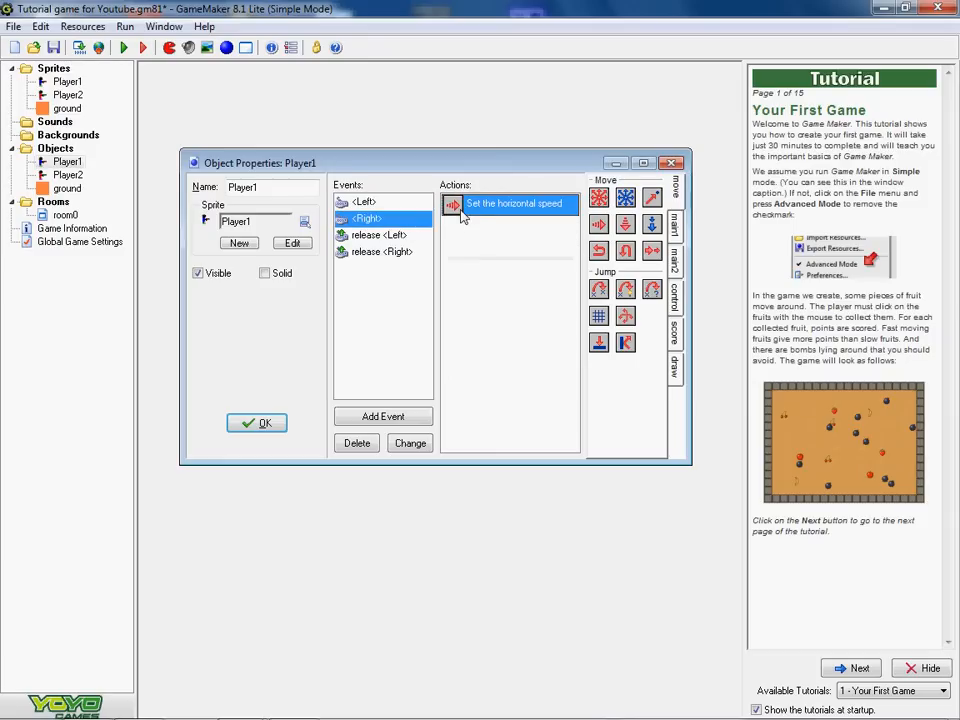
{"action": "left_click", "coordinate": [377, 236]}
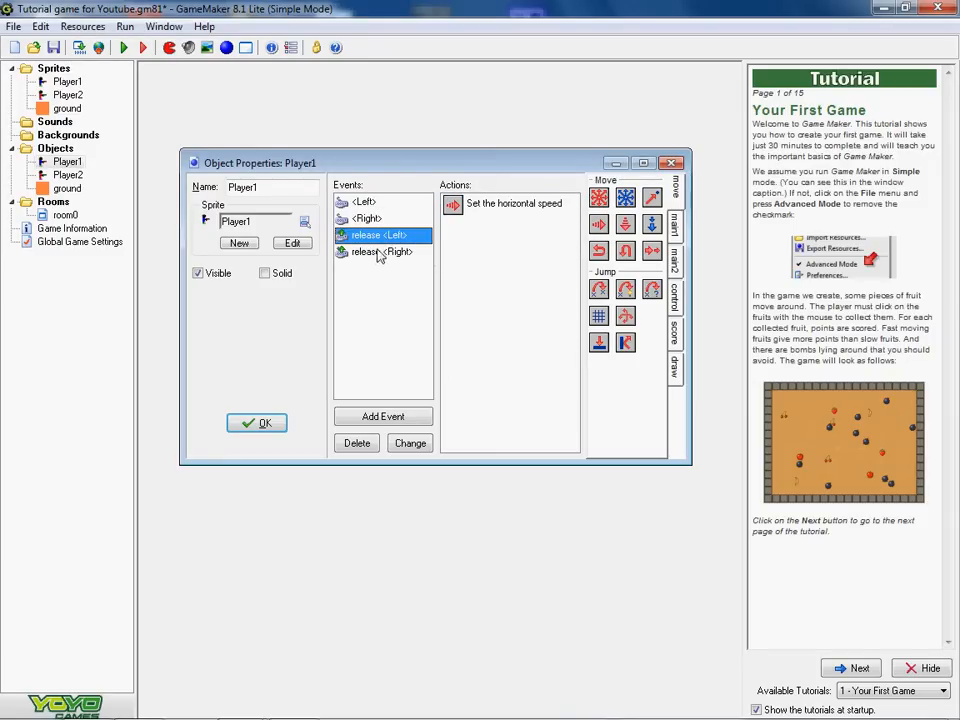
{"action": "left_click", "coordinate": [378, 251]}
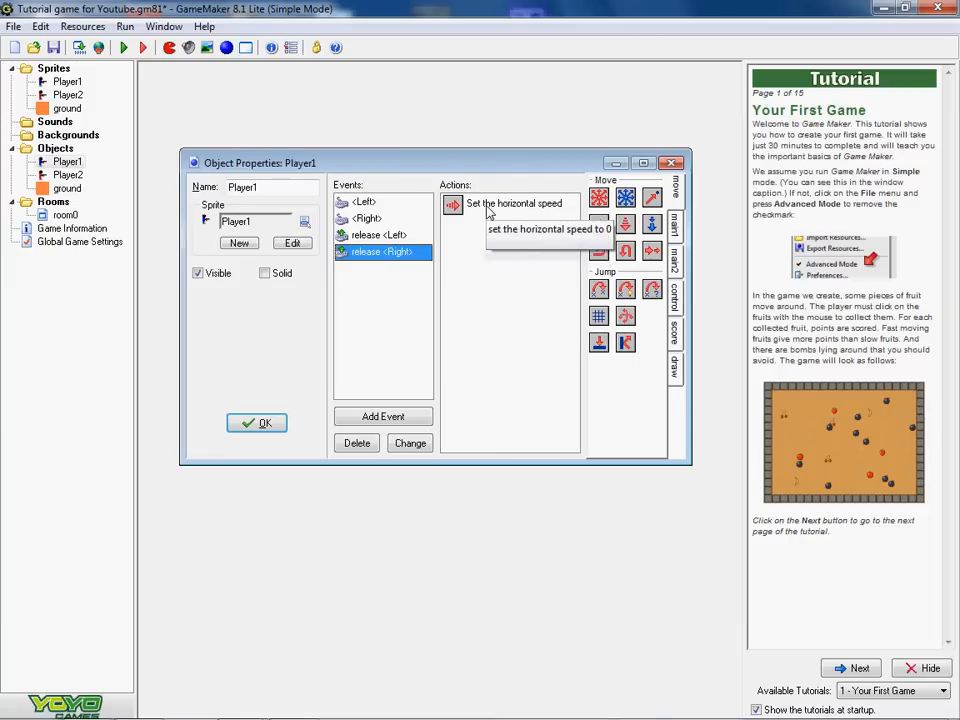
{"action": "left_click", "coordinate": [378, 235]}
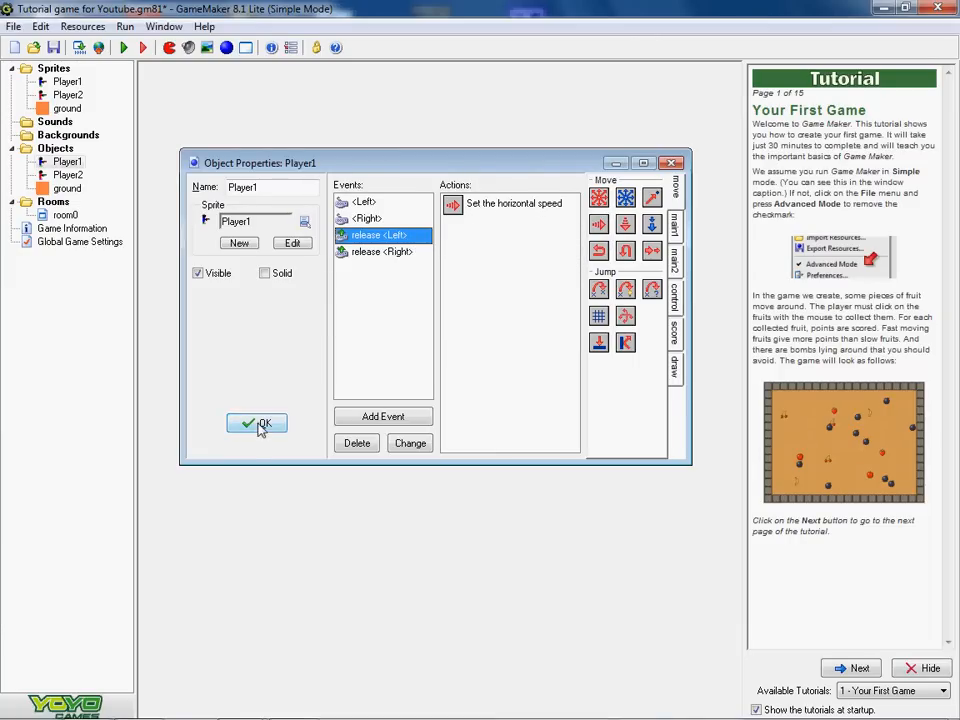
Step: Add a regular Step event to the Player1 object
{"action": "left_click", "coordinate": [360, 420]}
{"action": "left_click", "coordinate": [436, 372]}
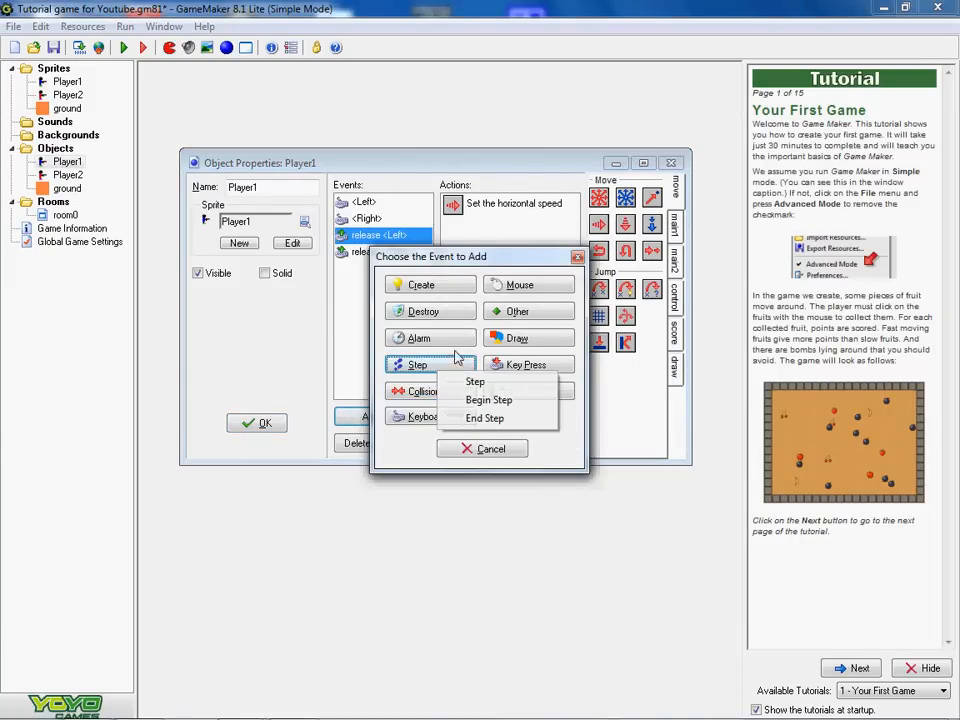
{"action": "left_click", "coordinate": [476, 381]}
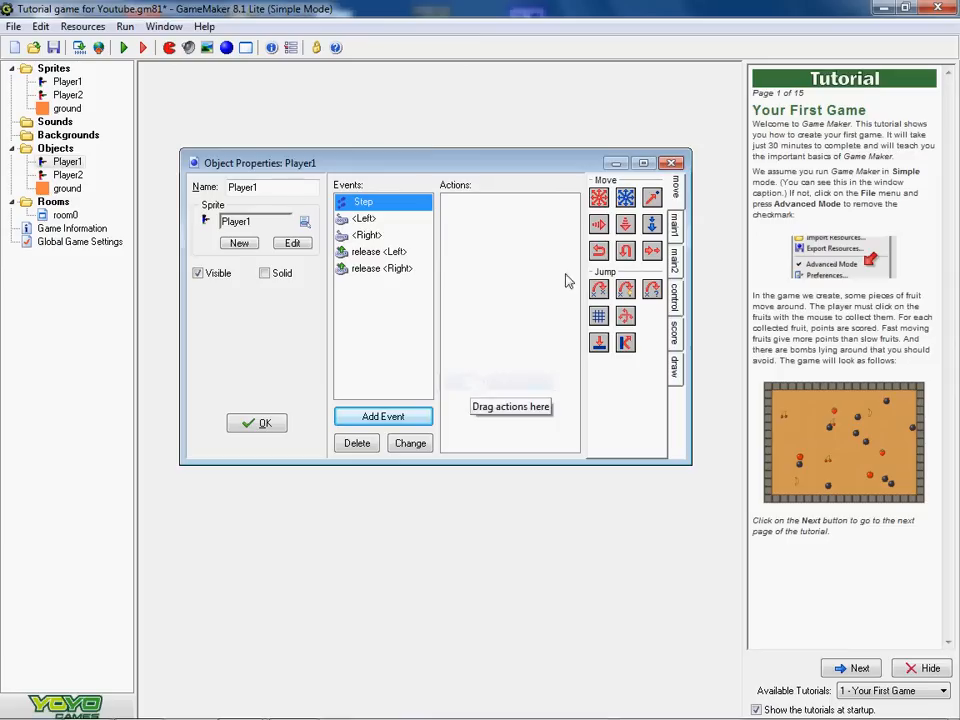
Step: Add a Check Empty condition to the Step event at x 0, y 1, relative, against only solid objects
{"action": "left_click", "coordinate": [674, 222]}
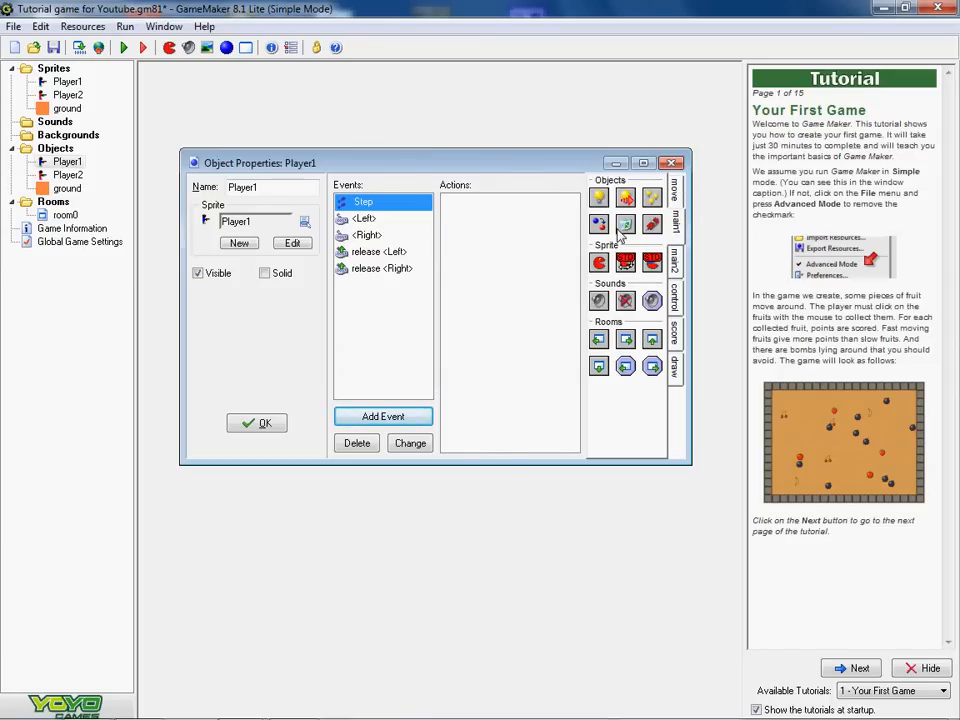
{"action": "left_click", "coordinate": [675, 264]}
{"action": "left_click", "coordinate": [675, 296]}
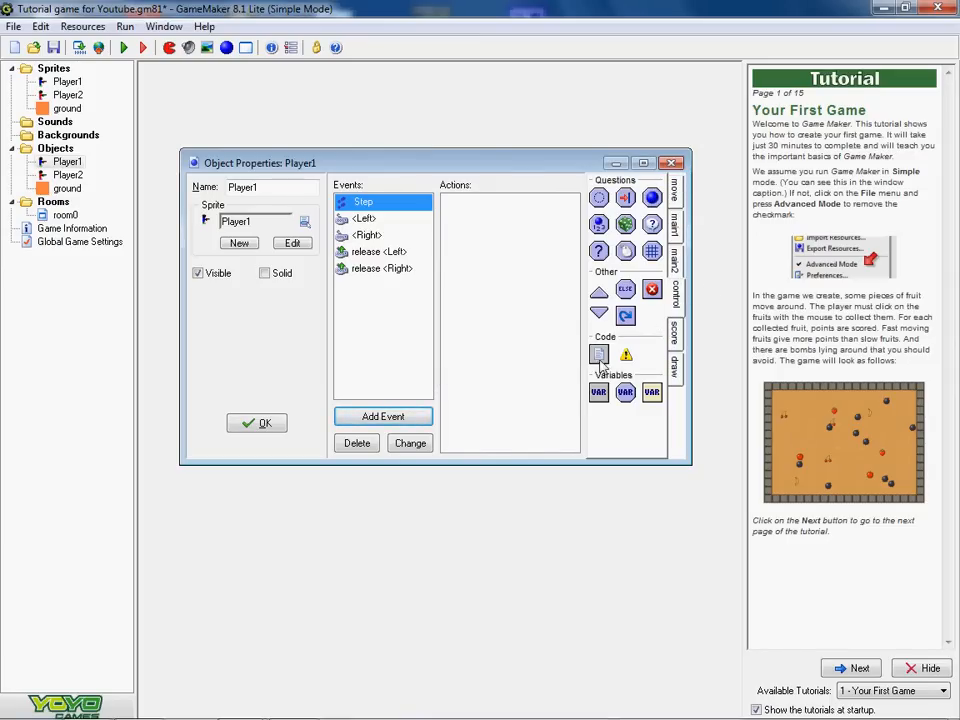
{"action": "left_click_drag", "start_coordinate": [598, 197], "coordinate": [505, 210]}
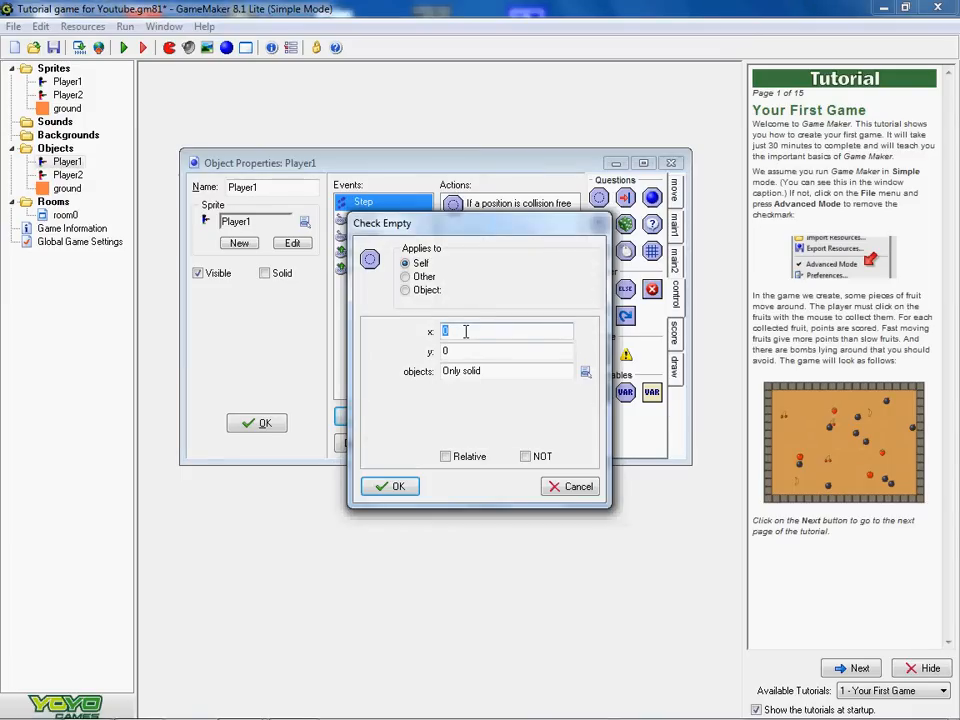
{"action": "key", "text": "Tab"}
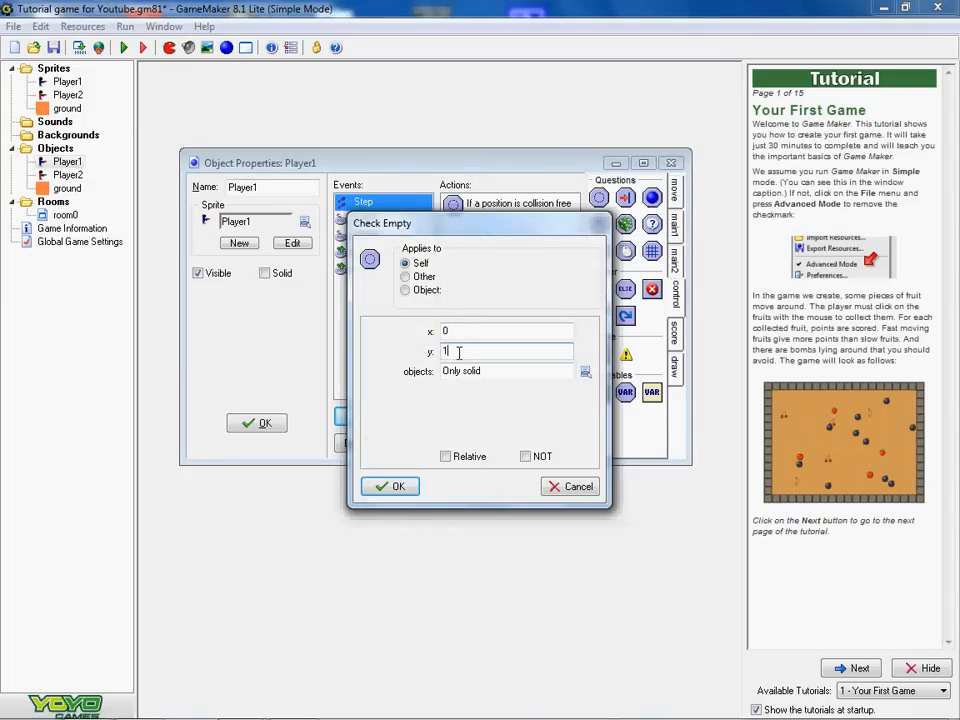
{"action": "left_click", "coordinate": [445, 456]}
{"action": "left_click", "coordinate": [391, 486]}
Step: Add a Set Gravity action below the collision-free check with direction 270 and gravity 0.5
{"action": "left_click", "coordinate": [675, 192]}
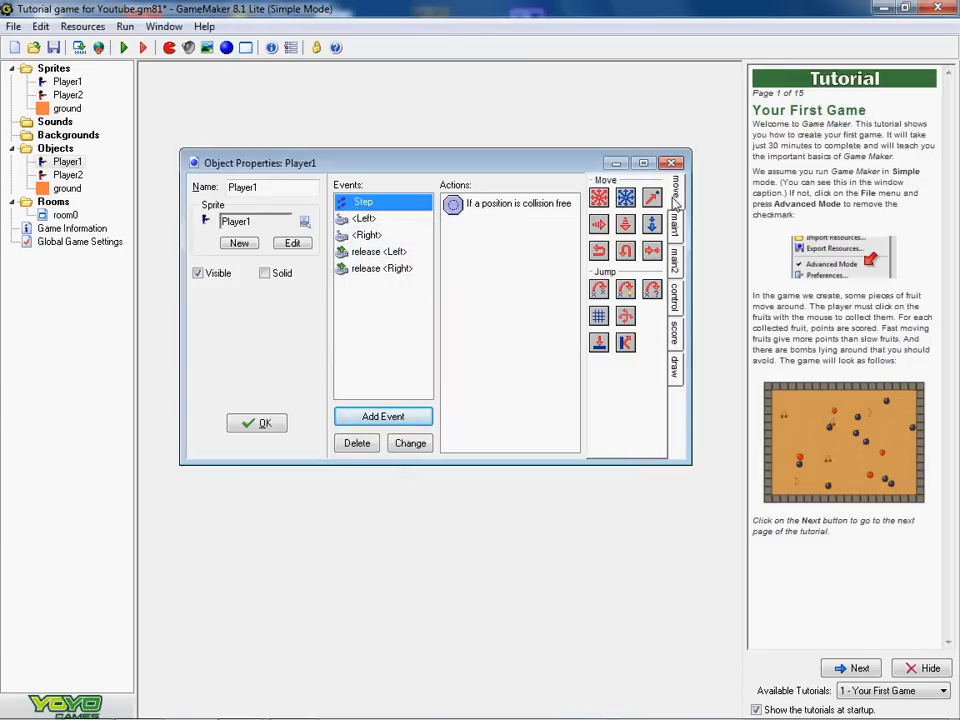
{"action": "left_click_drag", "start_coordinate": [648, 228], "coordinate": [477, 242]}
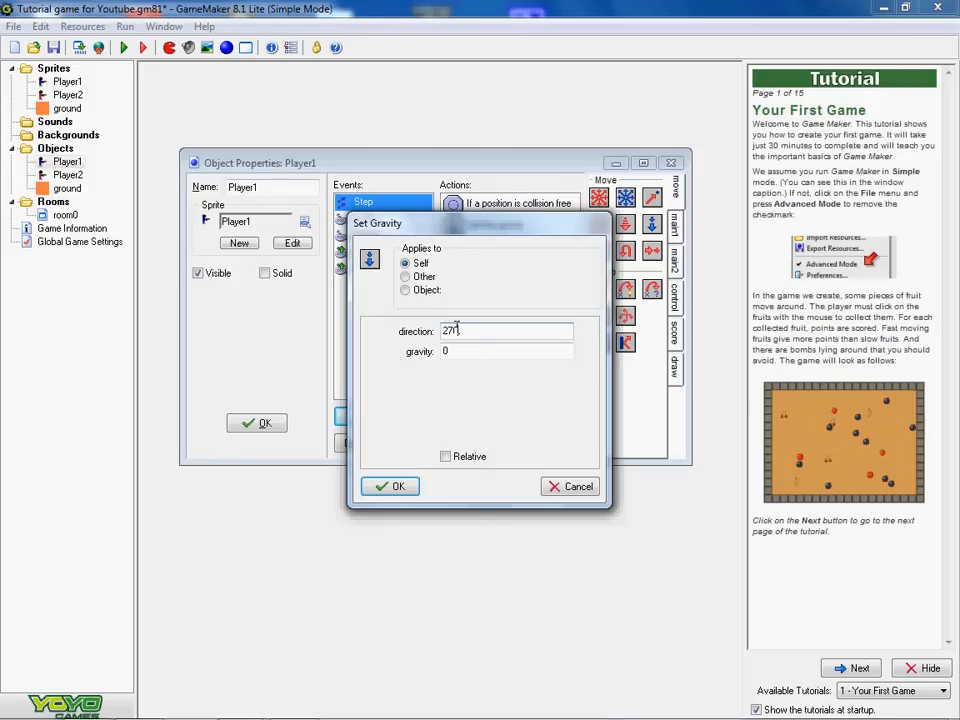
{"action": "double_click", "coordinate": [452, 350]}
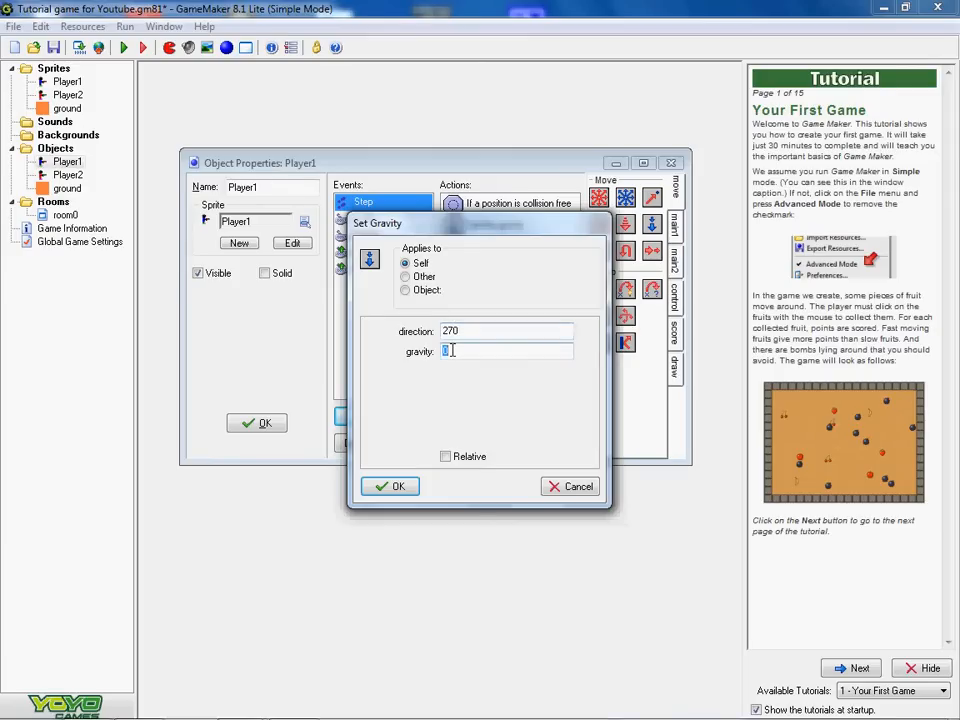
{"action": "type", "text": "0"}
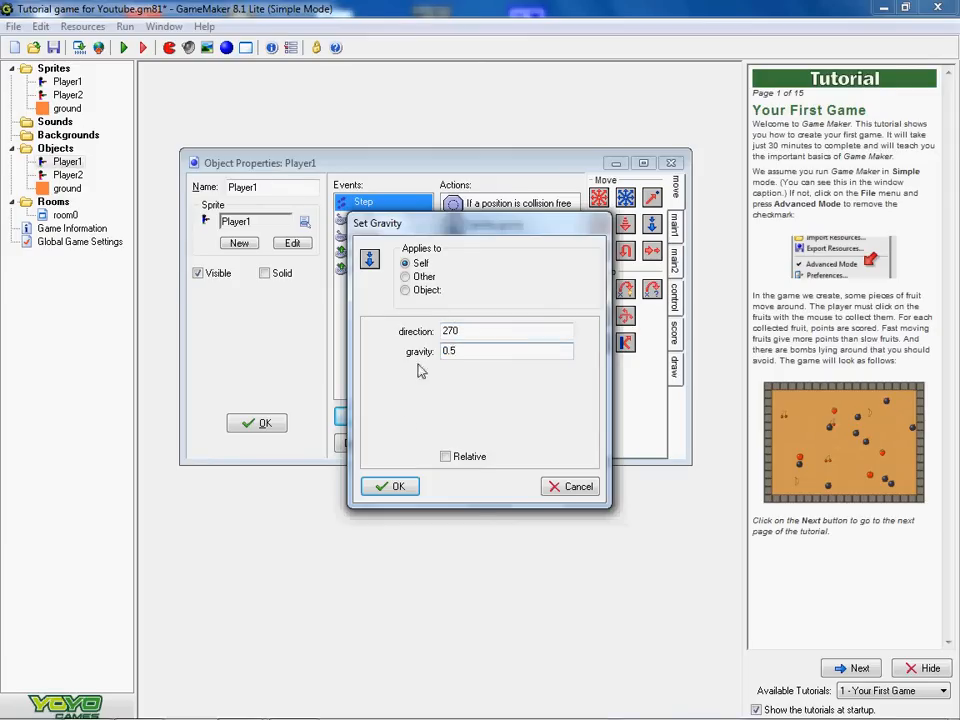
{"action": "left_click", "coordinate": [392, 485]}
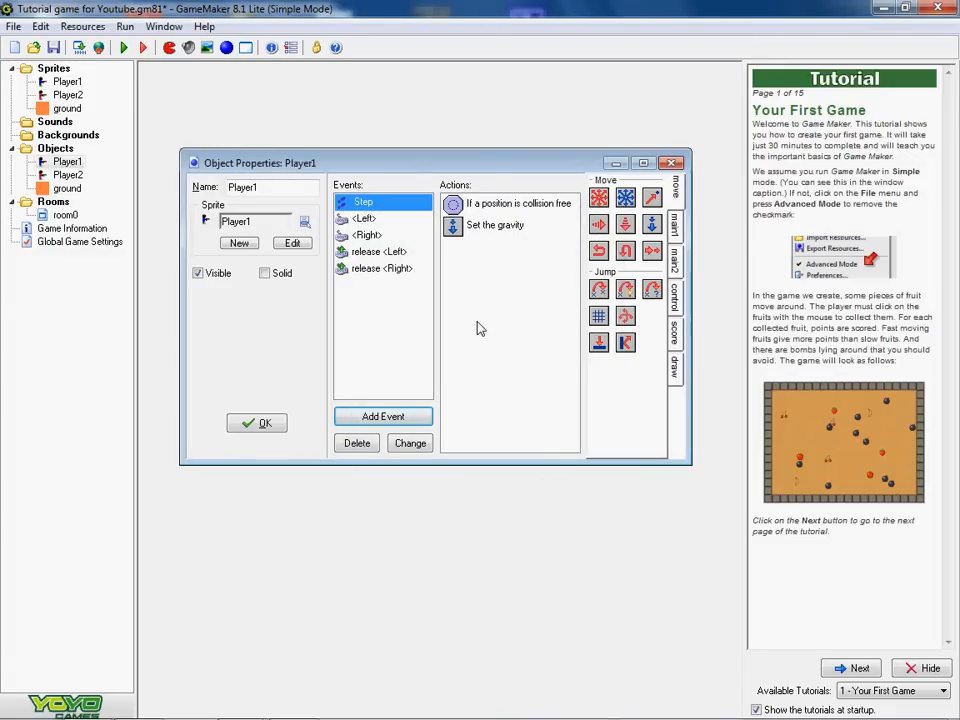
Step: Add an Else branch to the Step event with a Set Gravity action of direction 270 and gravity 0
{"action": "left_click", "coordinate": [675, 293]}
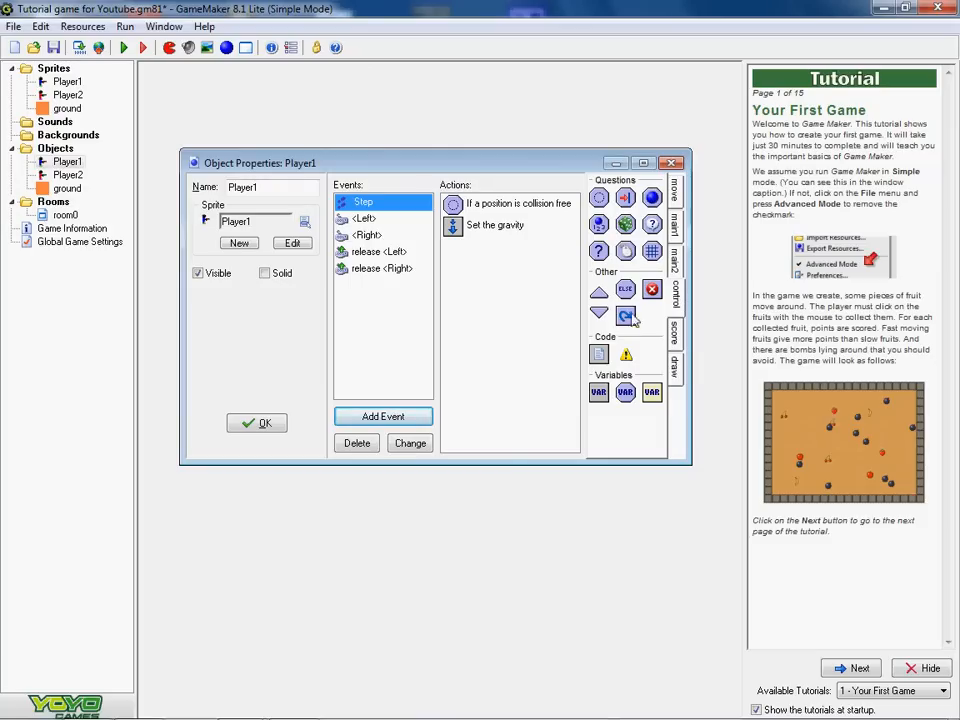
{"action": "left_click_drag", "start_coordinate": [626, 300], "coordinate": [463, 294]}
{"action": "left_click", "coordinate": [677, 192]}
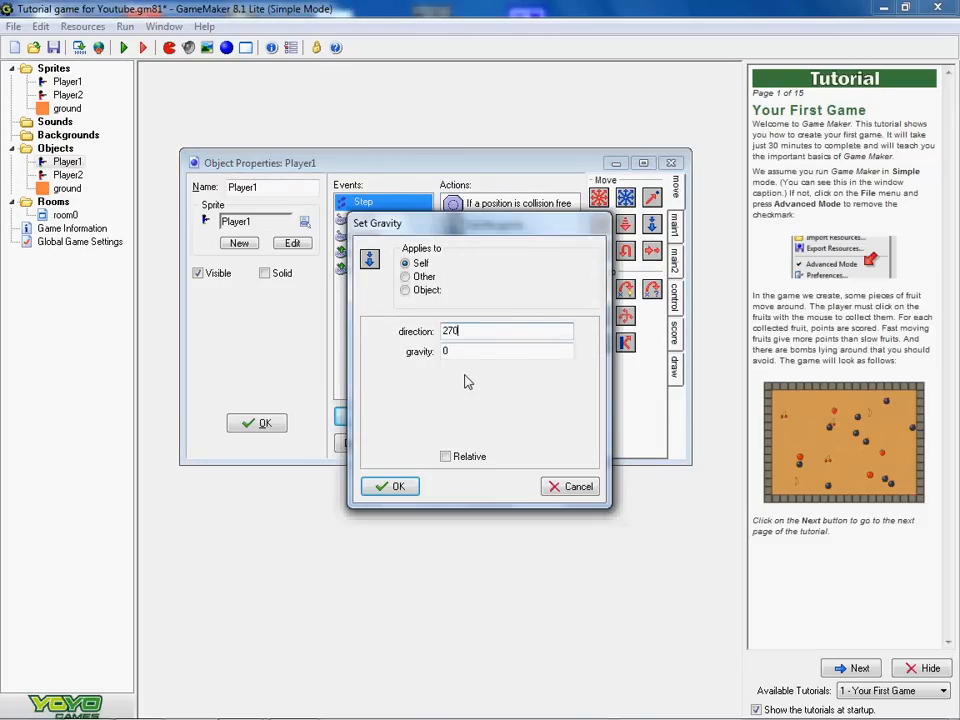
{"action": "key", "text": "Tab"}
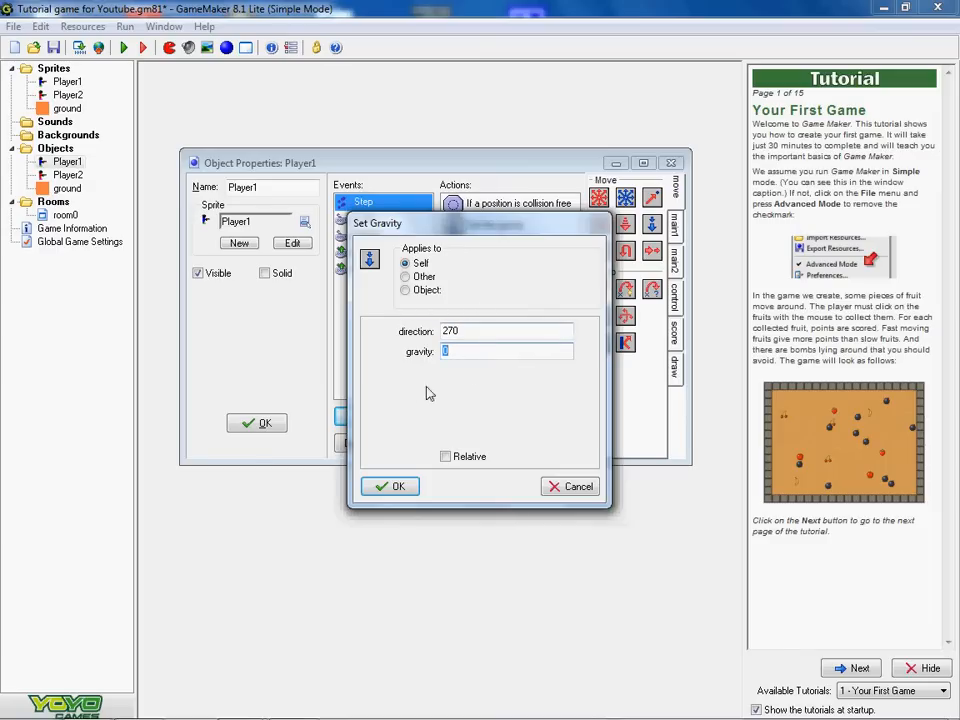
{"action": "left_click", "coordinate": [396, 486]}
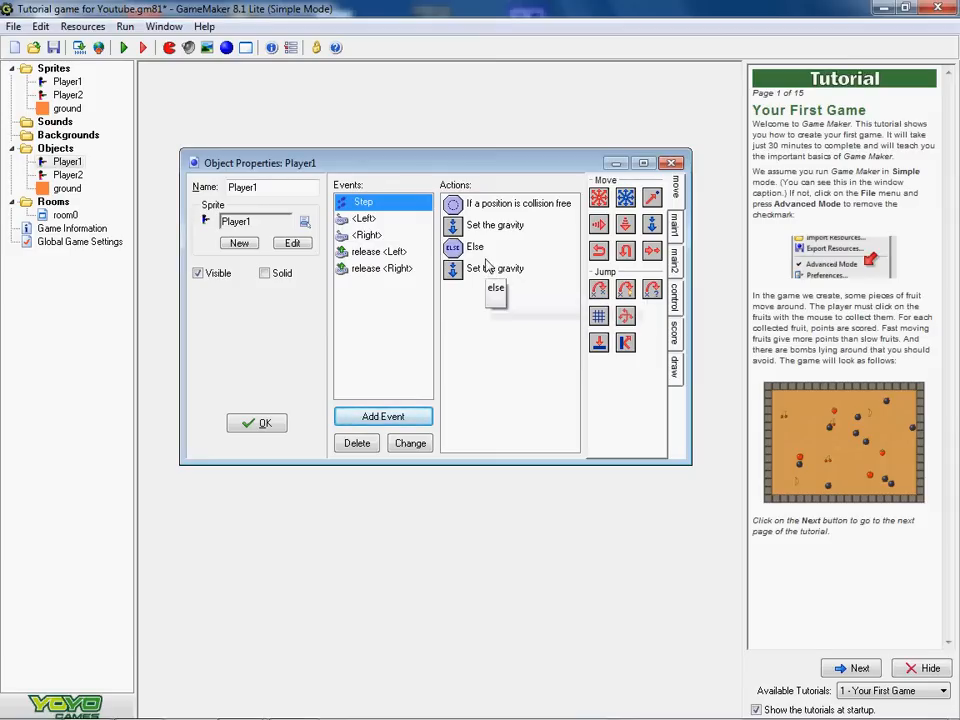
Step: Add a Test Variable condition to the Step event that checks whether vspeed is equal to 10
{"action": "left_click", "coordinate": [680, 300]}
{"action": "left_click_drag", "start_coordinate": [604, 360], "coordinate": [471, 313]}
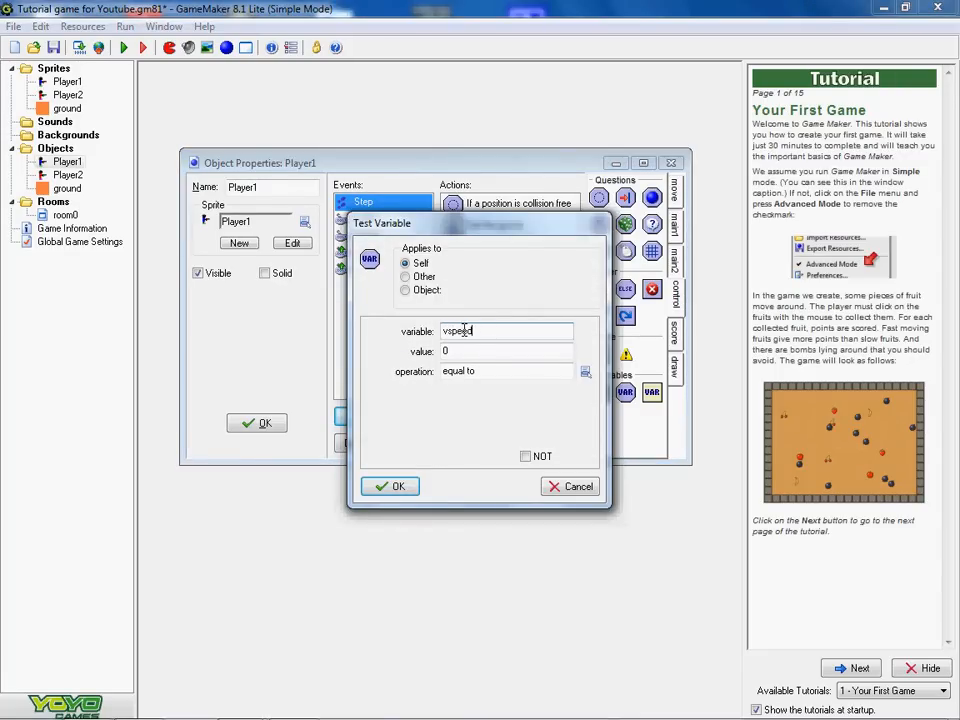
{"action": "double_click", "coordinate": [482, 350]}
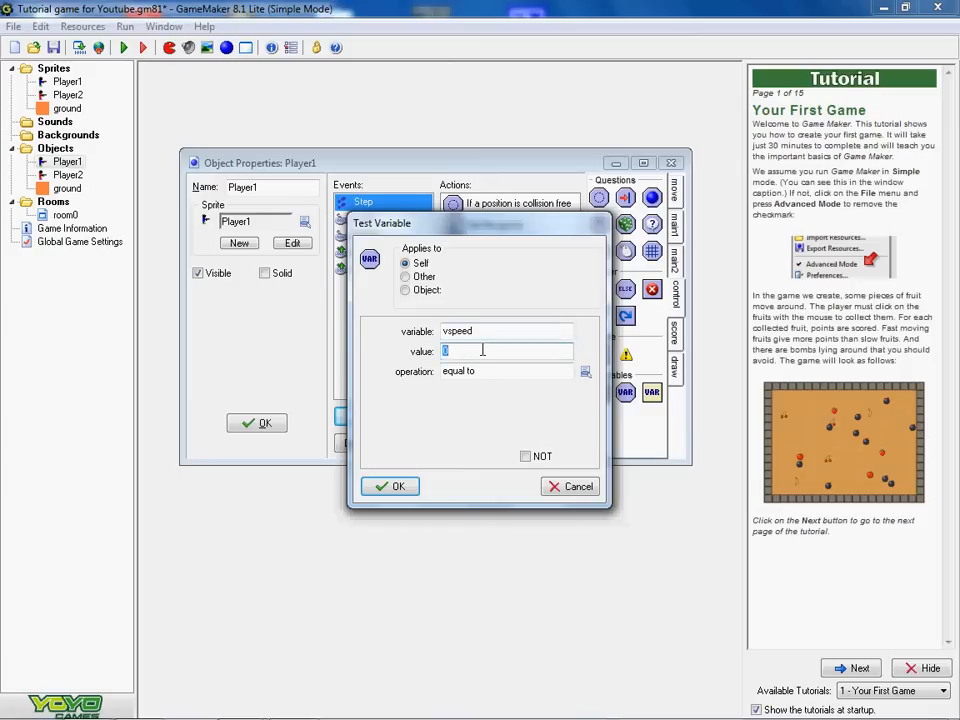
{"action": "type", "text": "10"}
{"action": "left_click", "coordinate": [397, 487]}
Step: Add a Set Variable action below the vspeed test that sets vspeed to 8, not relative
{"action": "left_click_drag", "start_coordinate": [622, 393], "coordinate": [520, 330]}
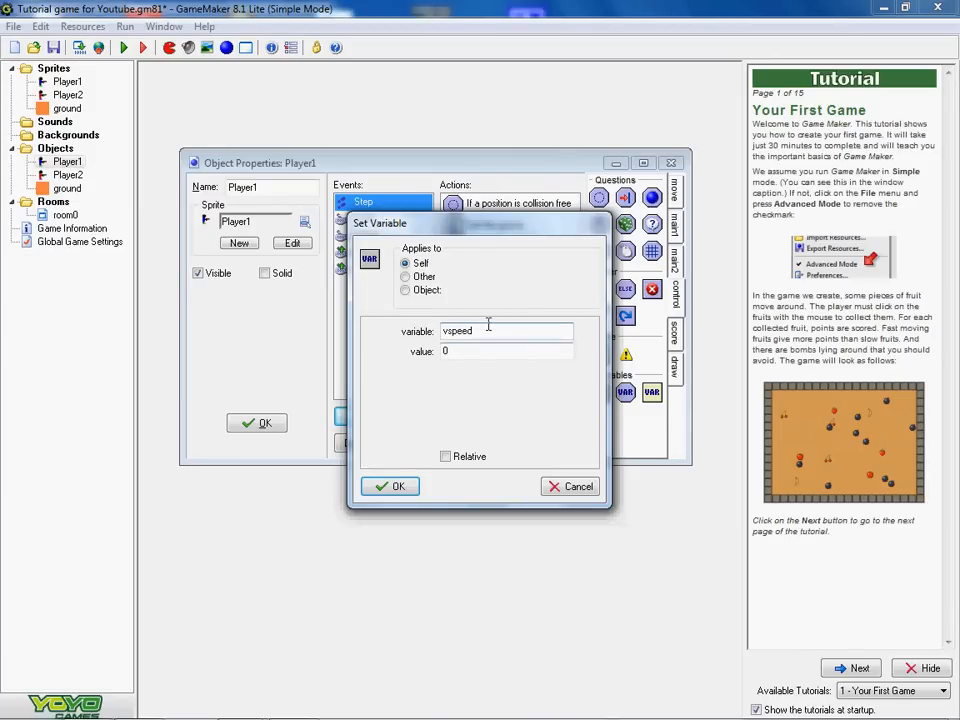
{"action": "double_click", "coordinate": [463, 351]}
{"action": "type", "text": "8"}
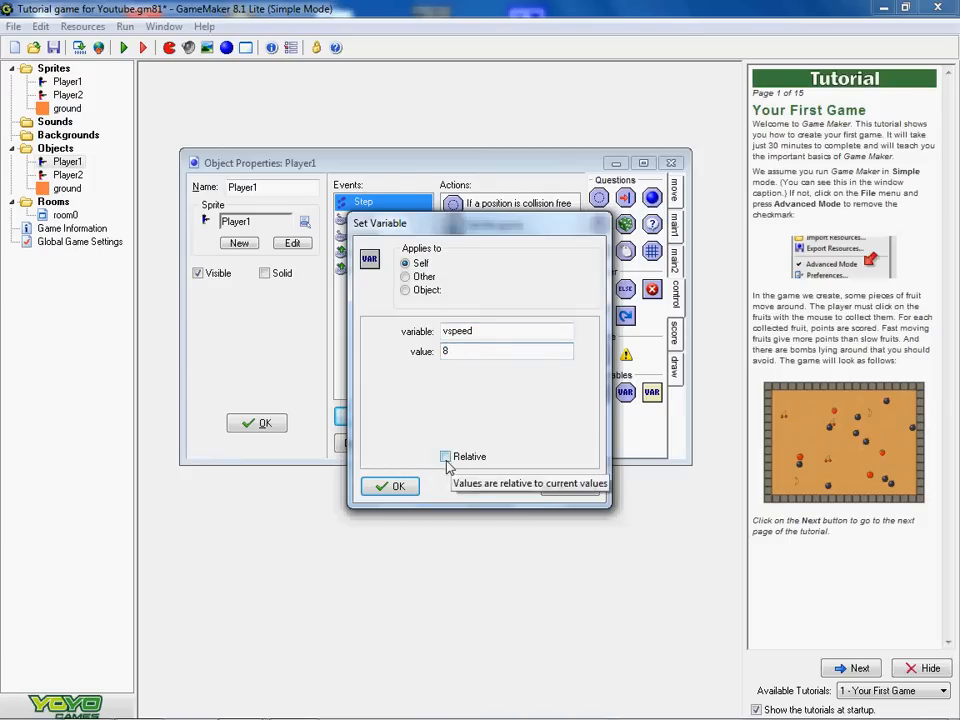
{"action": "left_click", "coordinate": [405, 487]}
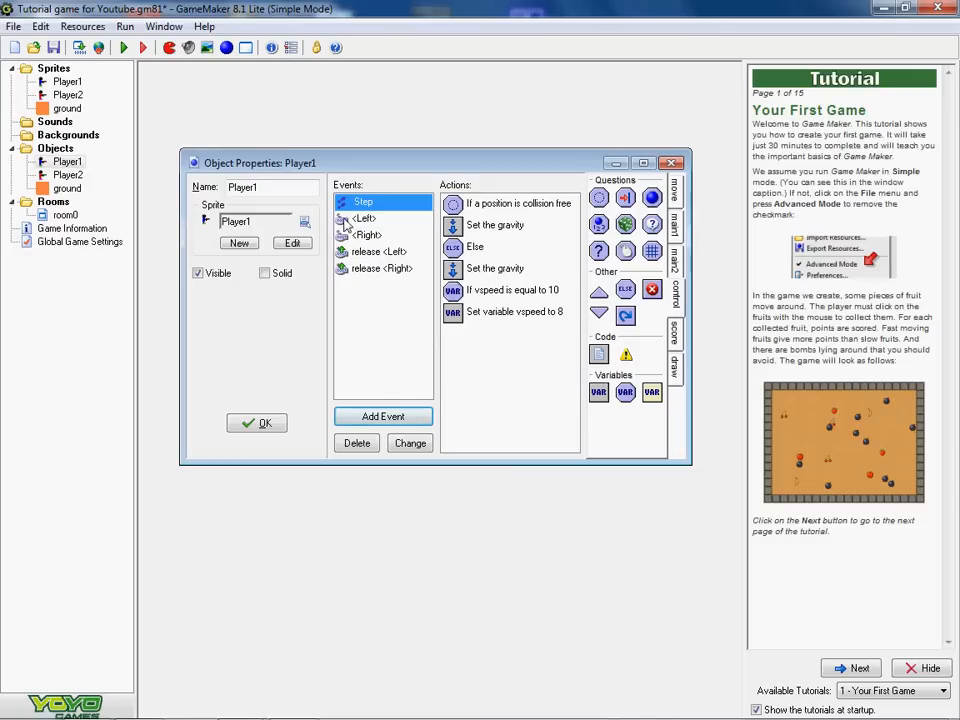
Step: Add a Keyboard event for the Up arrow to the Player1 object
{"action": "left_click", "coordinate": [386, 418]}
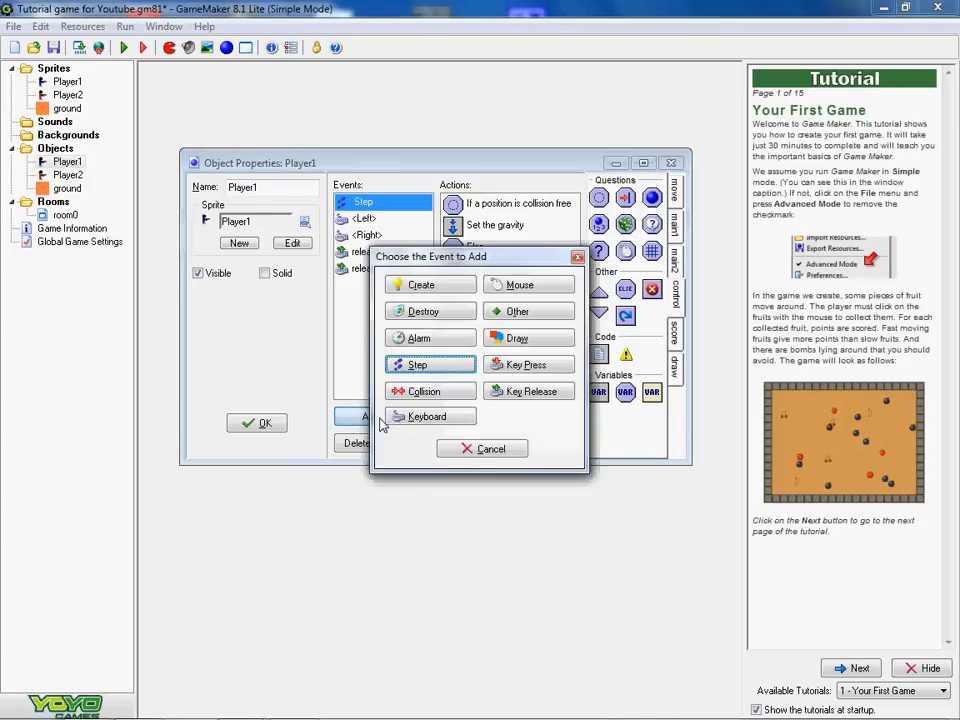
{"action": "left_click", "coordinate": [412, 416]}
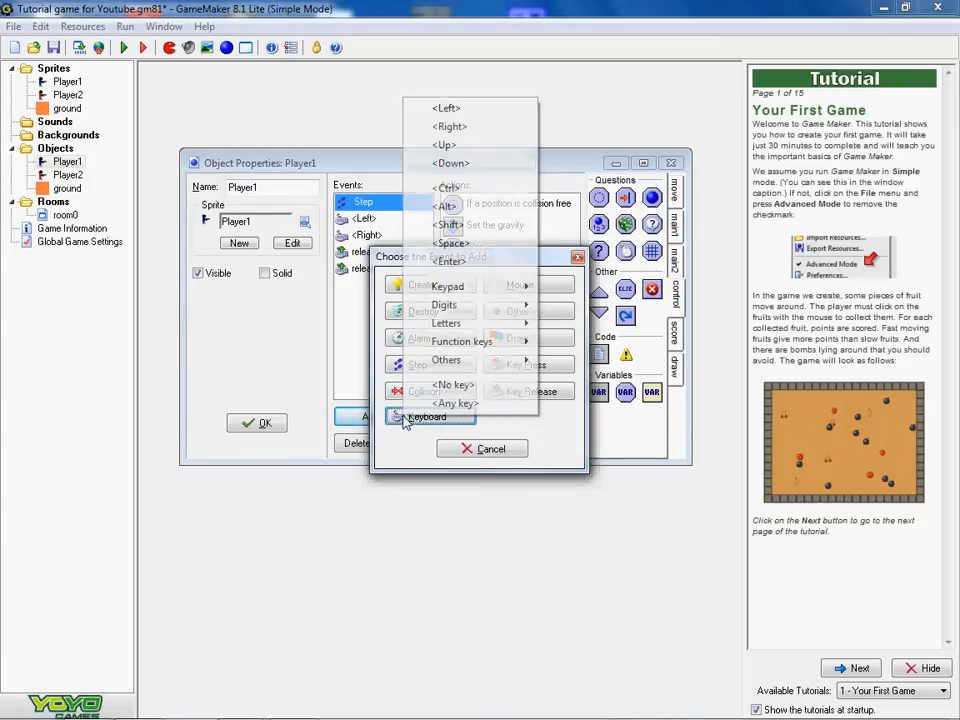
{"action": "left_click", "coordinate": [432, 145]}
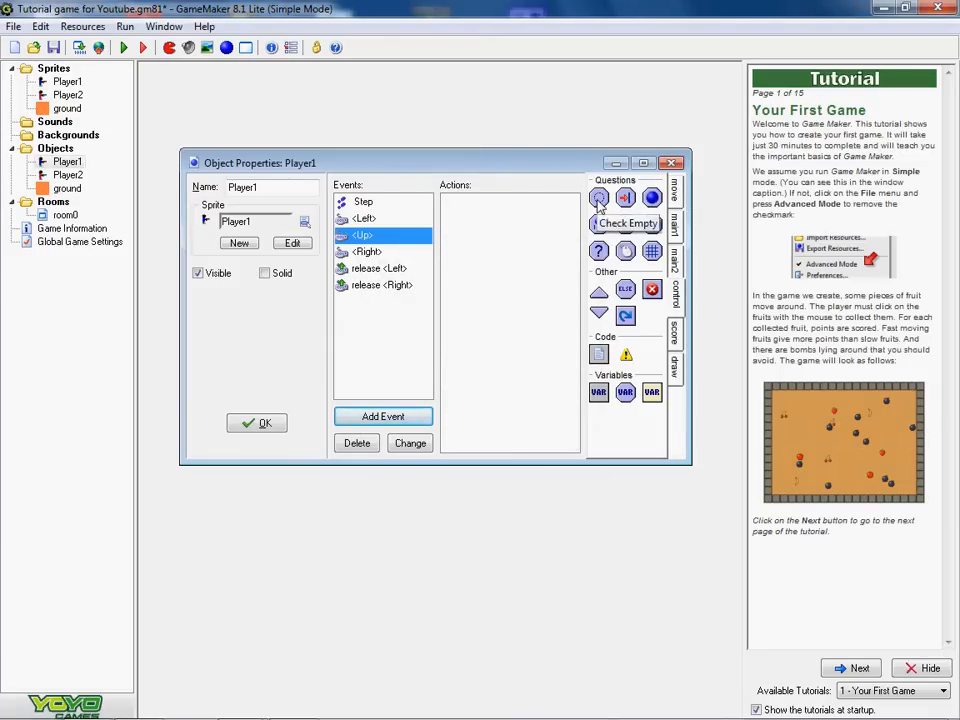
Step: Add a Check Collision condition to the Up event with x 0, y 1, relative, for only solid objects
{"action": "left_click_drag", "start_coordinate": [625, 197], "coordinate": [485, 253]}
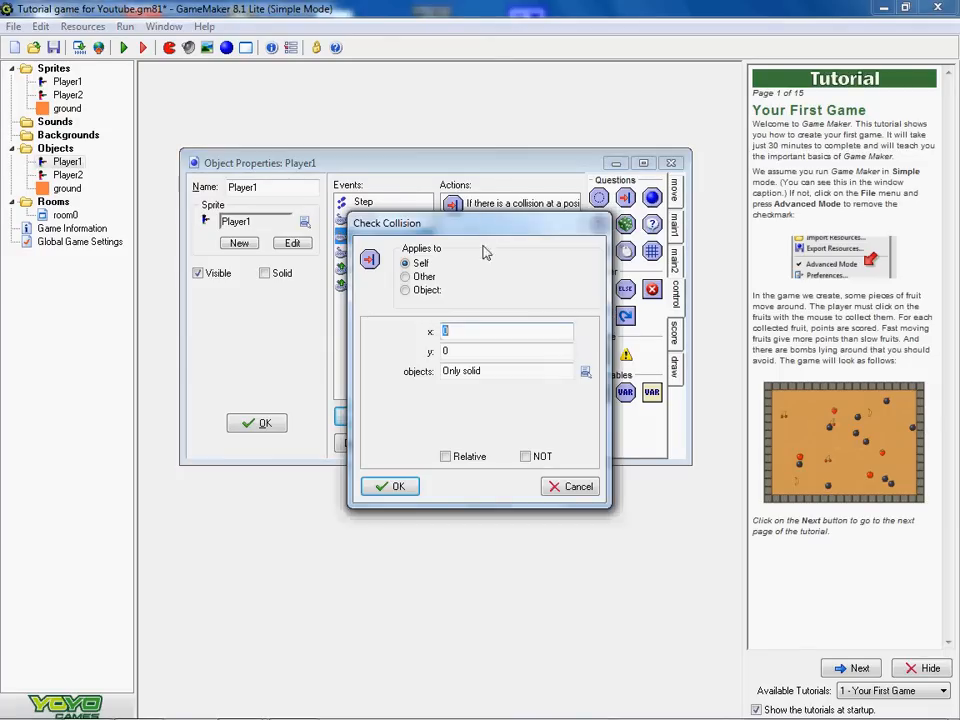
{"action": "double_click", "coordinate": [465, 351]}
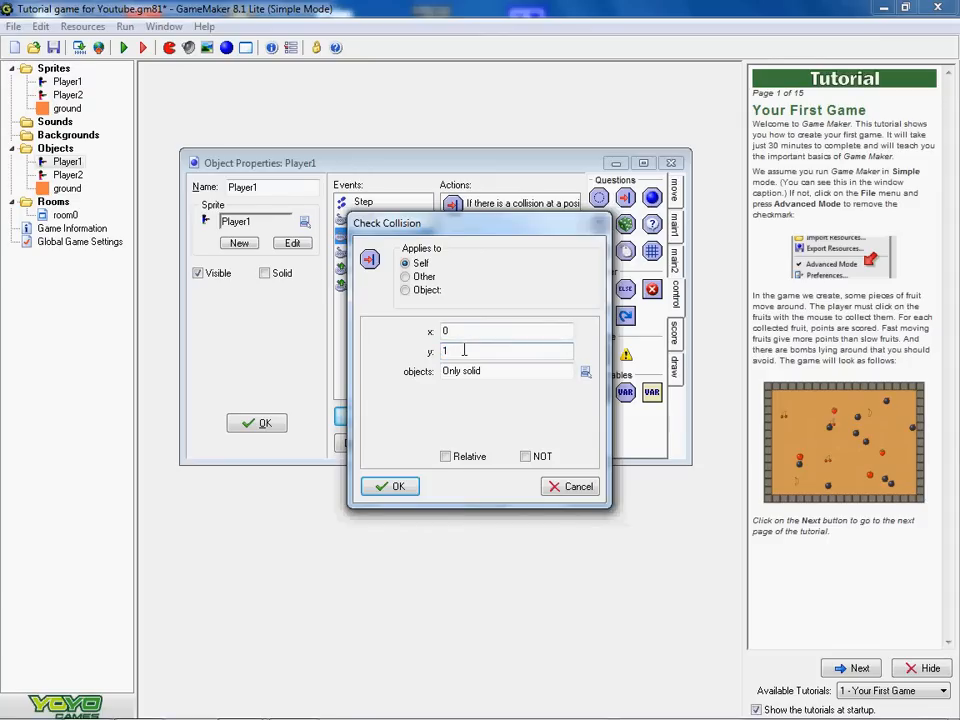
{"action": "left_click", "coordinate": [446, 460]}
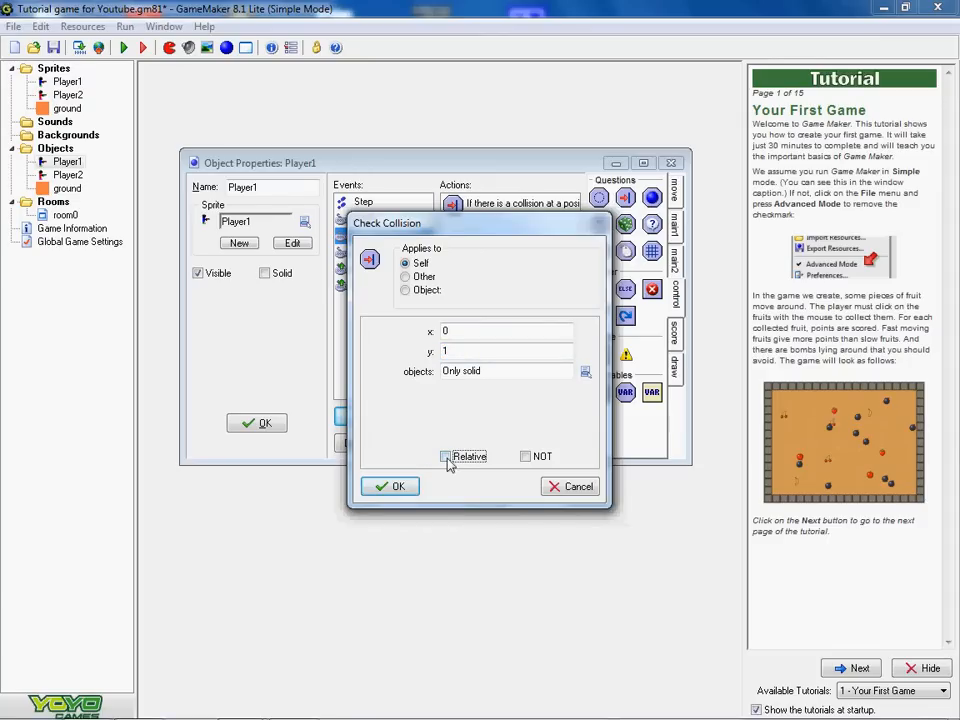
{"action": "left_click", "coordinate": [393, 487]}
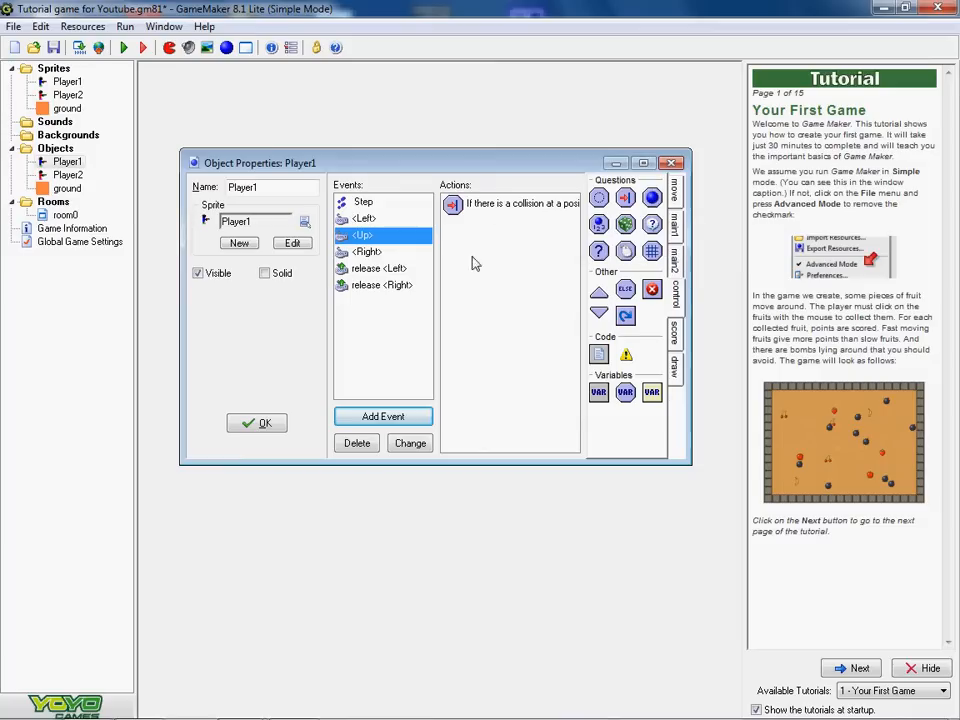
Step: Add a Speed Vertical action of -10 below the collision check in the Up event and accept the Player1 object
{"action": "left_click", "coordinate": [675, 188]}
{"action": "left_click_drag", "start_coordinate": [627, 228], "coordinate": [525, 248]}
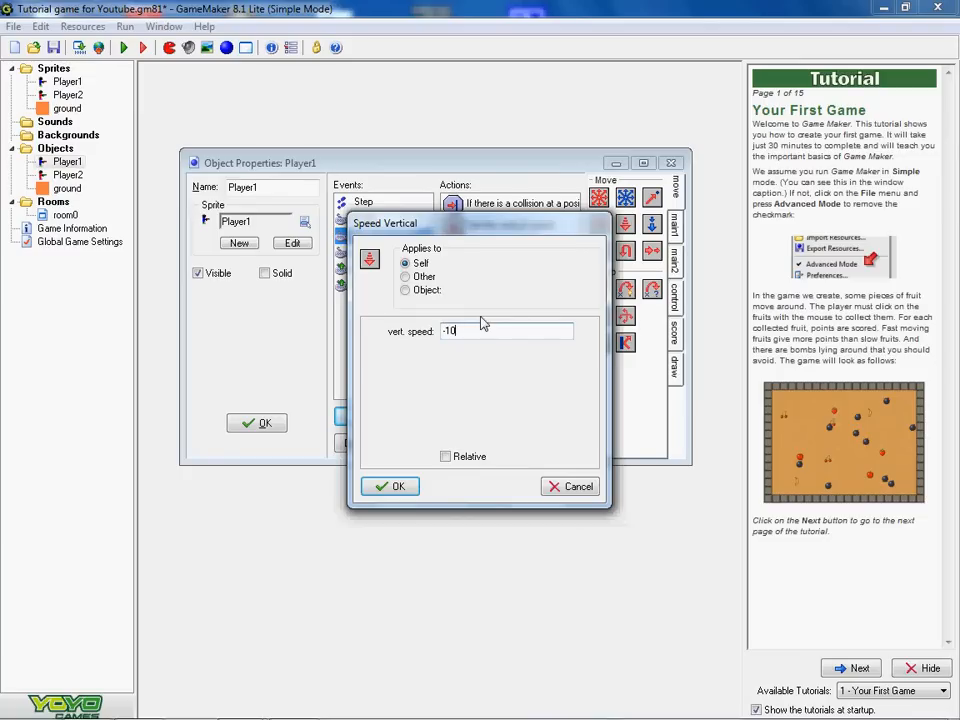
{"action": "left_click", "coordinate": [392, 486]}
{"action": "left_click", "coordinate": [362, 202]}
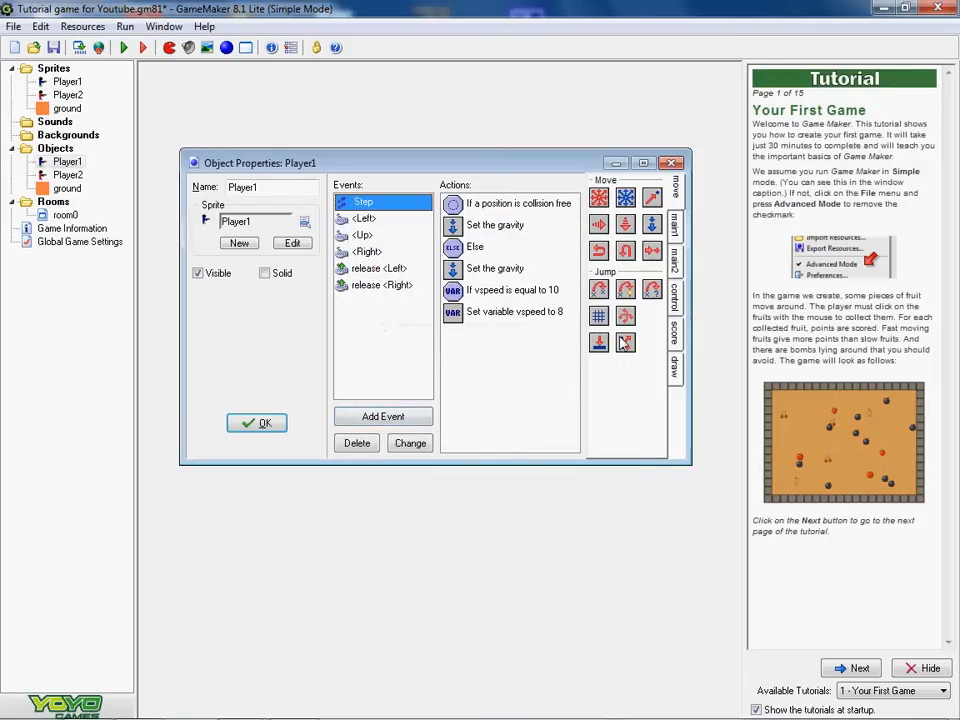
{"action": "left_click", "coordinate": [279, 423]}
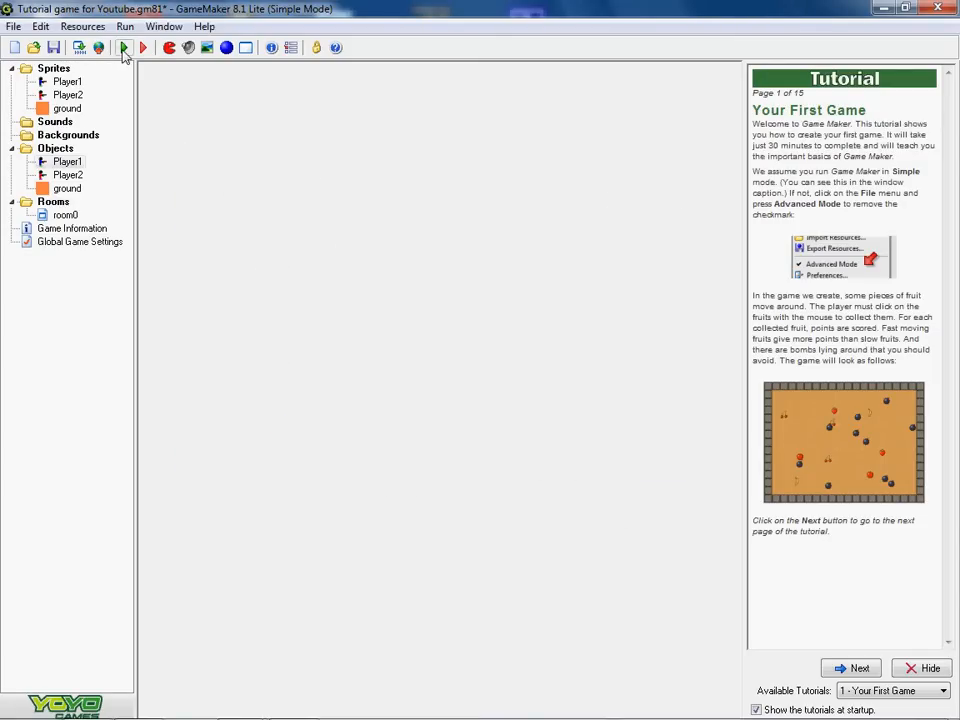
Step: Run the game to check Player1's behaviour, and close the game window
{"action": "left_click", "coordinate": [124, 50]}
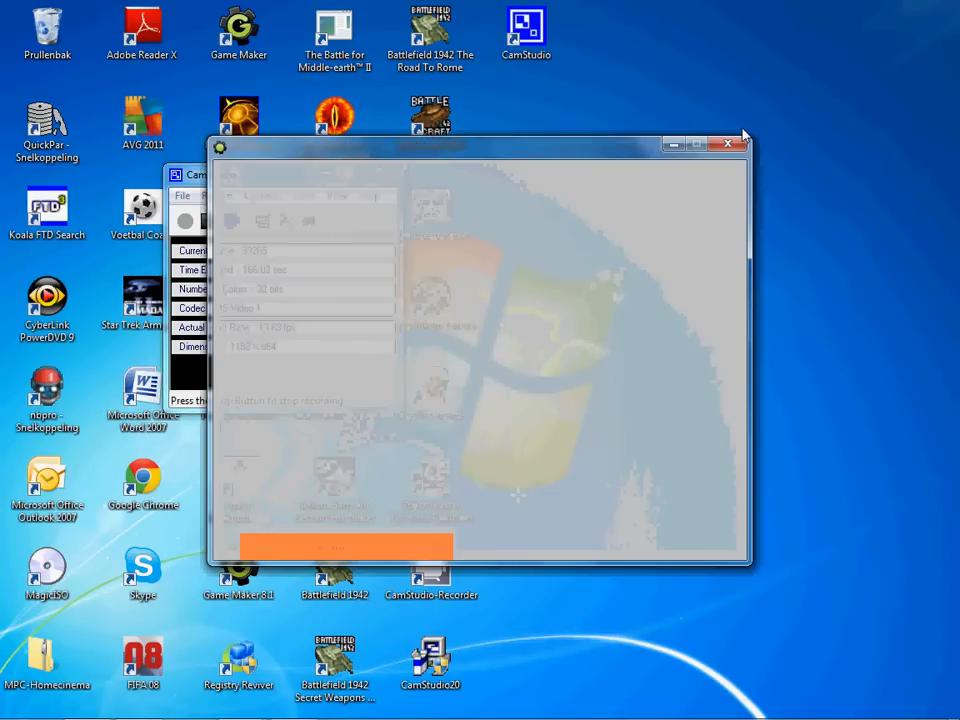
{"action": "left_click", "coordinate": [742, 140]}
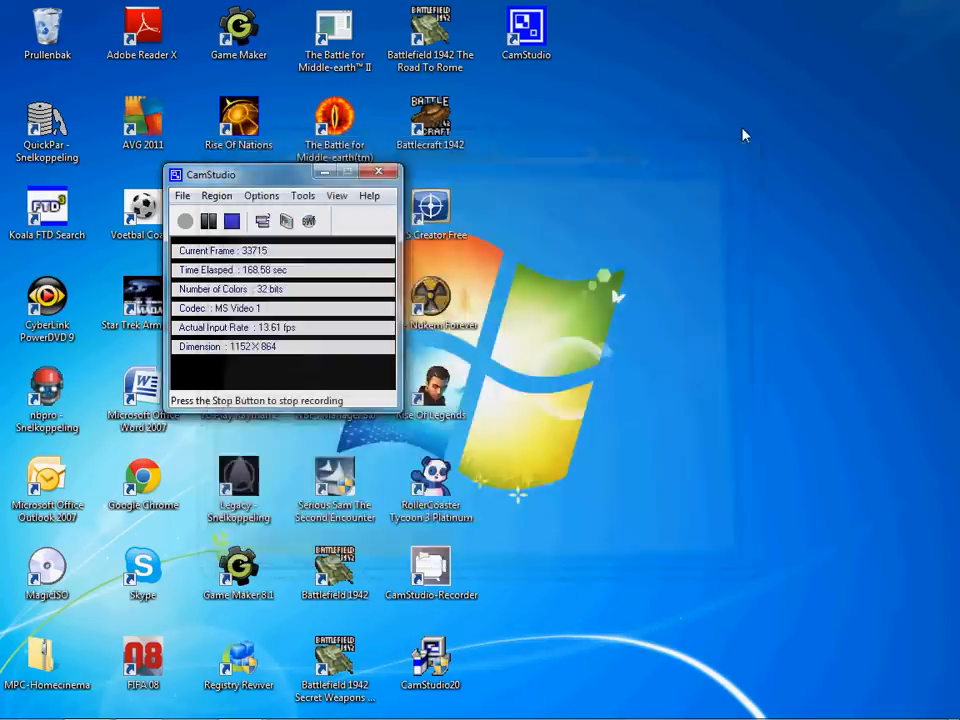
Step: Add a Collision event with the ground object to the Player1 object
{"action": "left_click", "coordinate": [63, 162]}
{"action": "double_click", "coordinate": [63, 162]}
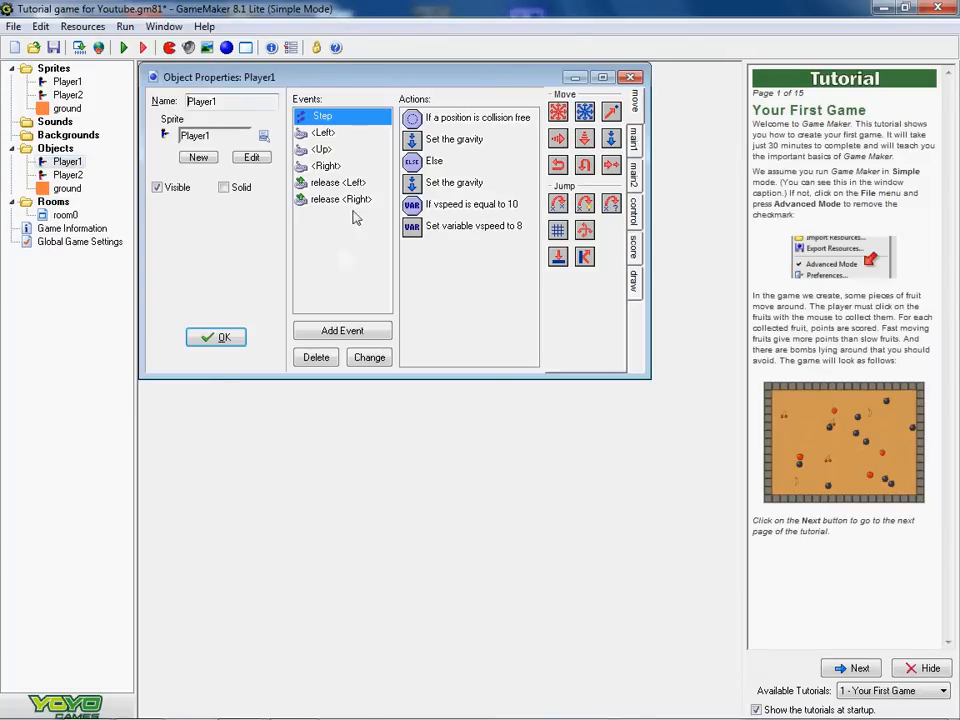
{"action": "left_click", "coordinate": [342, 330]}
{"action": "left_click", "coordinate": [420, 392]}
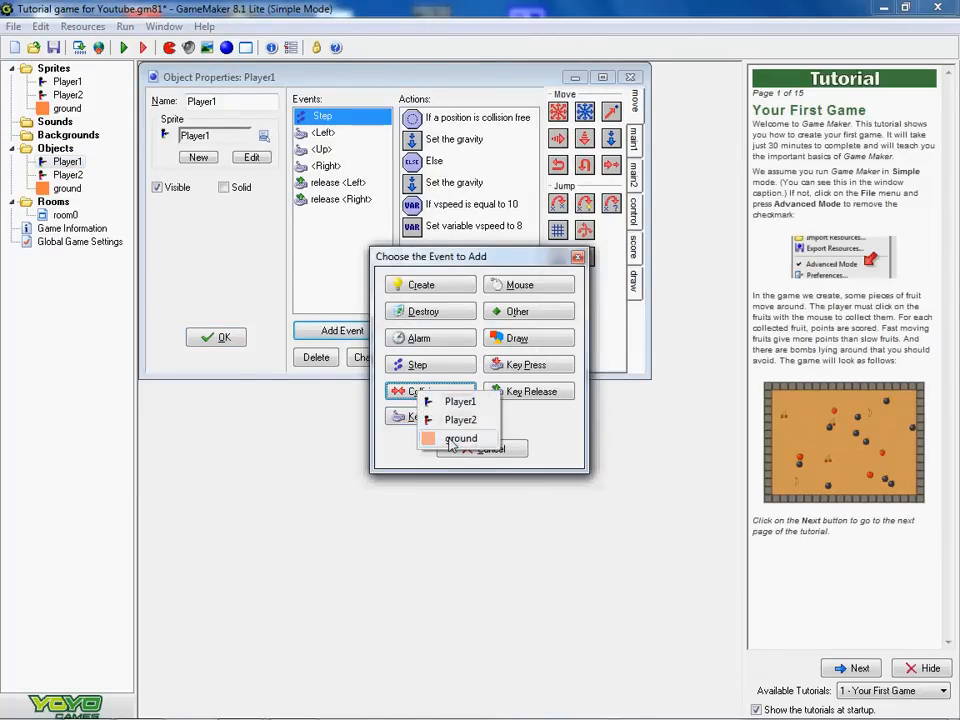
{"action": "left_click", "coordinate": [458, 438]}
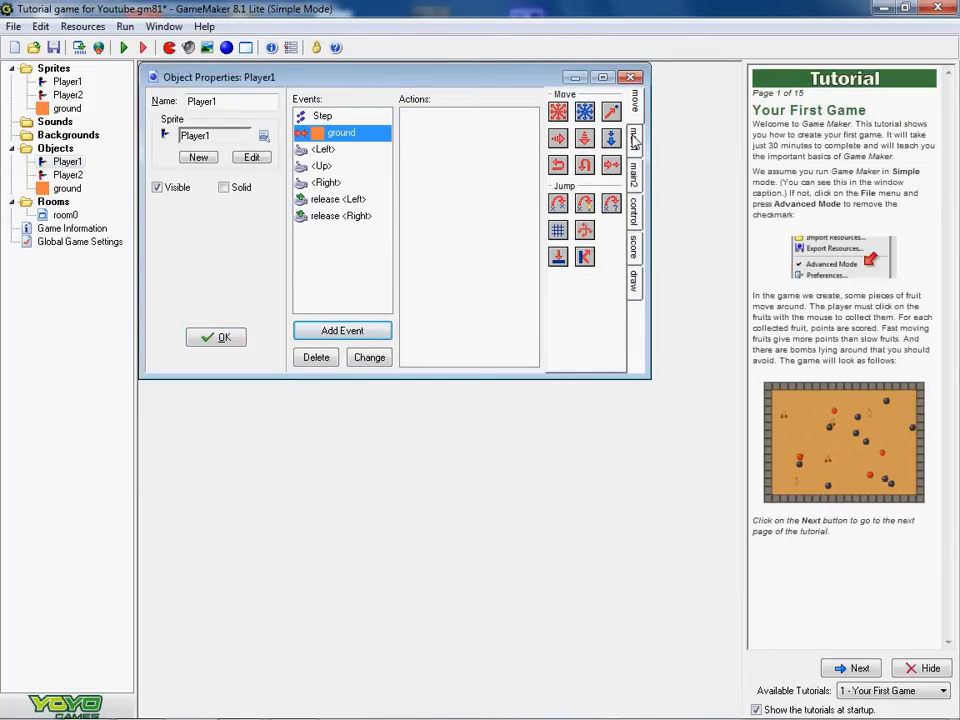
Step: Add a Speed Vertical action of 0 to the ground collision event and accept the Player1 object
{"action": "left_click_drag", "start_coordinate": [585, 140], "coordinate": [428, 140]}
{"action": "left_click", "coordinate": [395, 486]}
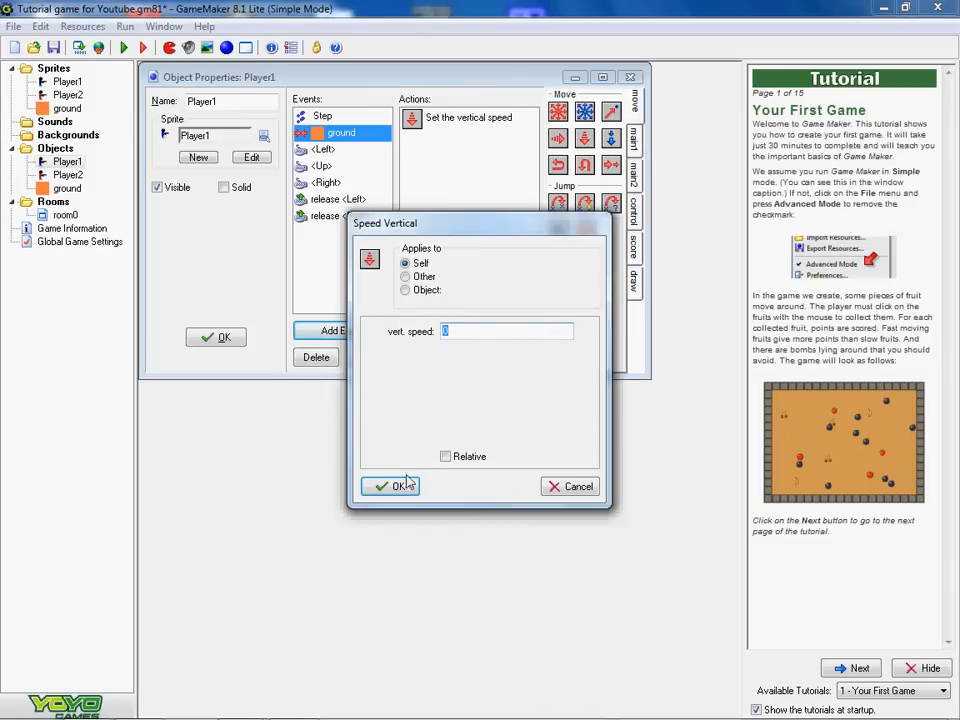
{"action": "left_click", "coordinate": [212, 337]}
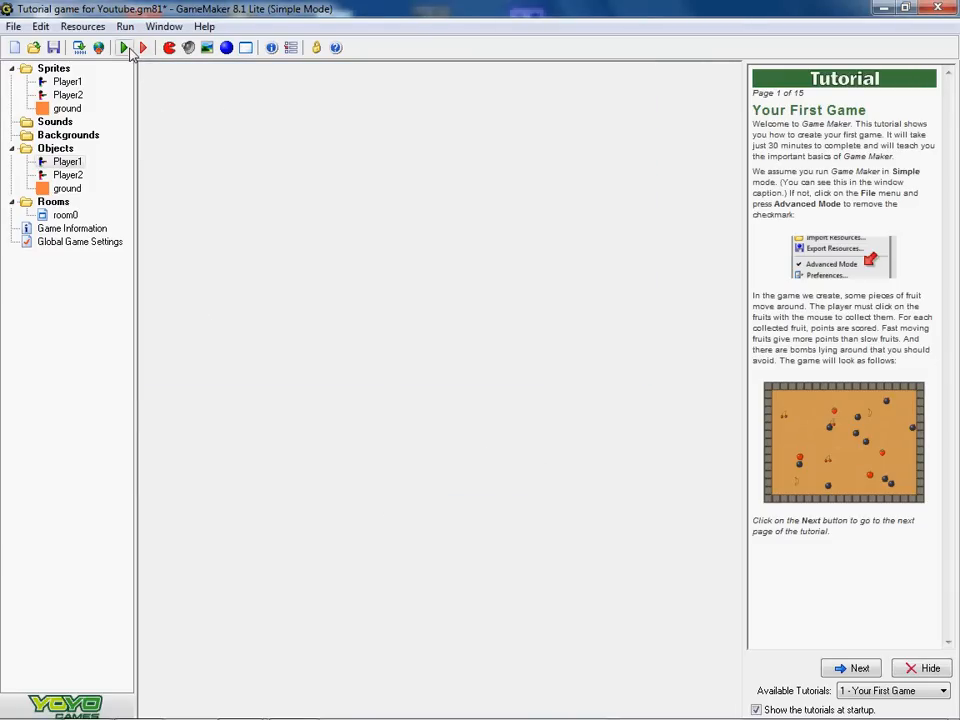
Step: Run the game, test Player1's walking and jumping on the ground, and quit the game
{"action": "left_click", "coordinate": [123, 47]}
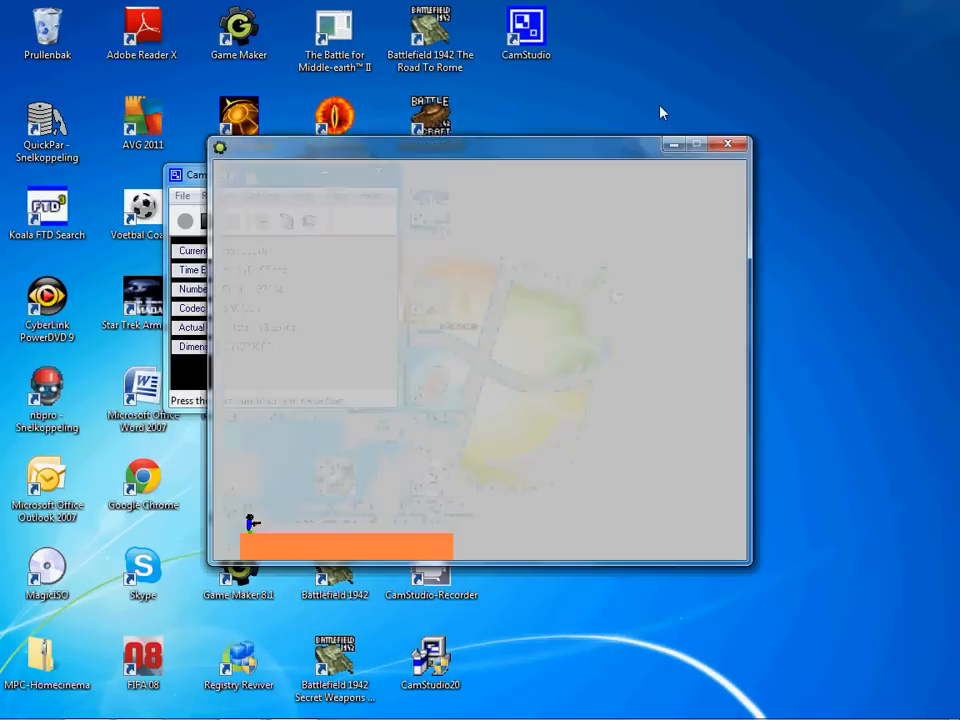
{"action": "key", "text": "Right"}
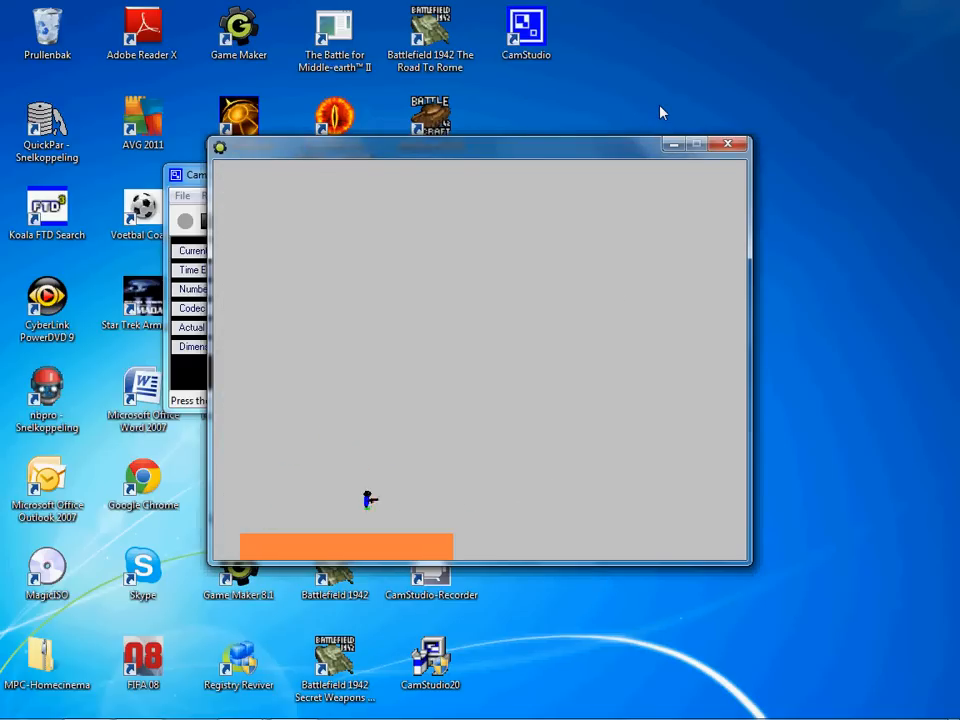
{"action": "key", "text": "Up"}
{"action": "key", "text": "Left"}
{"action": "key", "text": "Up"}
{"action": "key", "text": "Up"}
{"action": "key", "text": "Right"}
{"action": "key", "text": "Left"}
{"action": "key", "text": "Escape"}
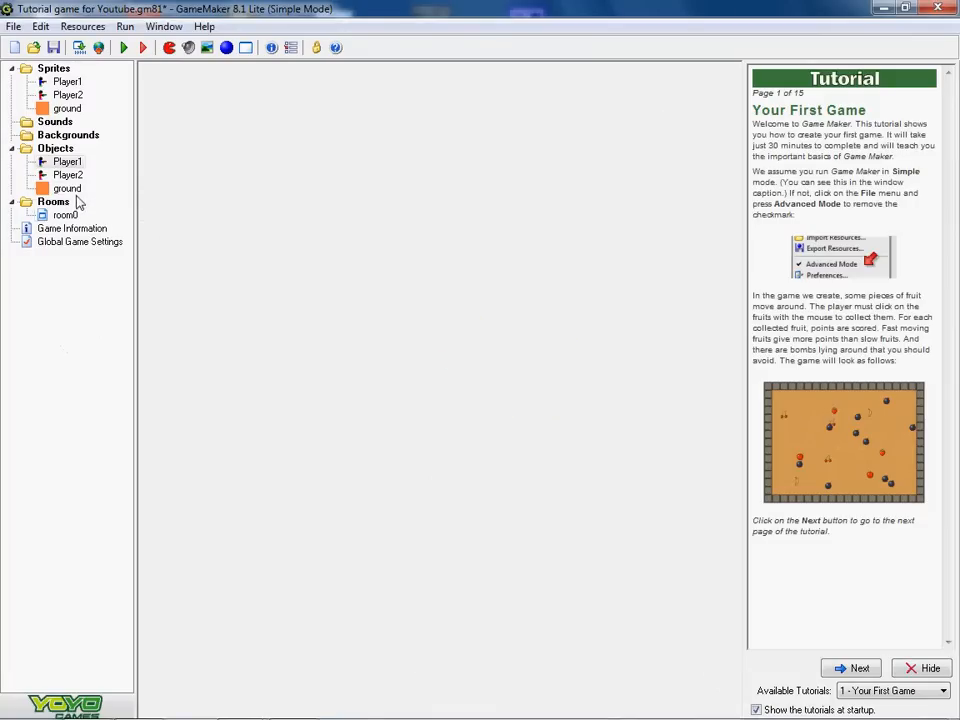
Step: Change the vspeed test in Player1's Step event to check for a value of 5
{"action": "left_click", "coordinate": [70, 163]}
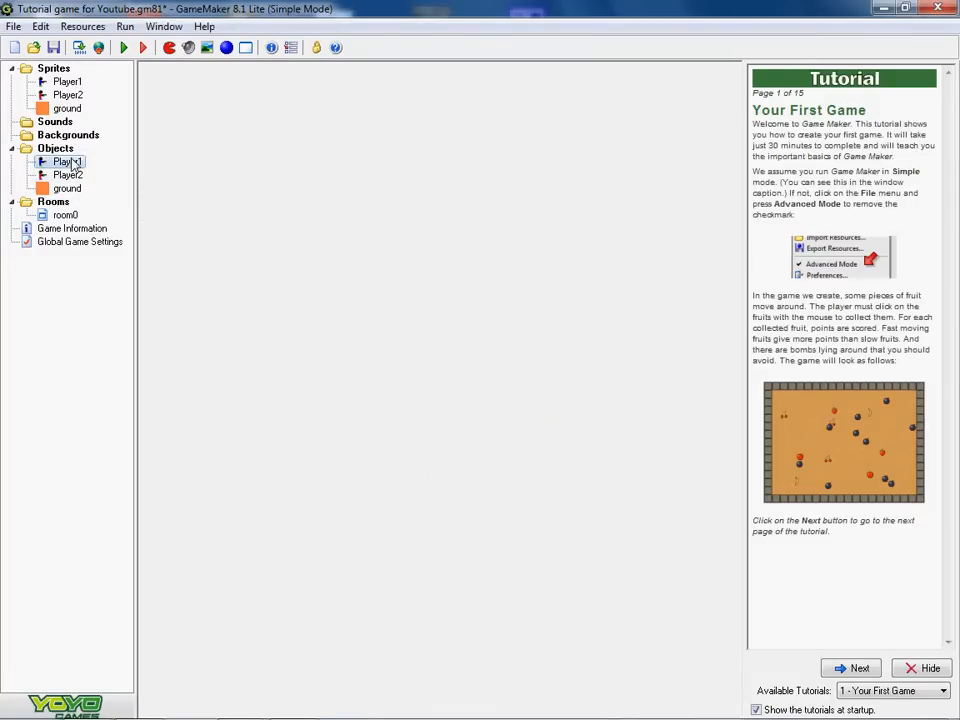
{"action": "double_click", "coordinate": [70, 163]}
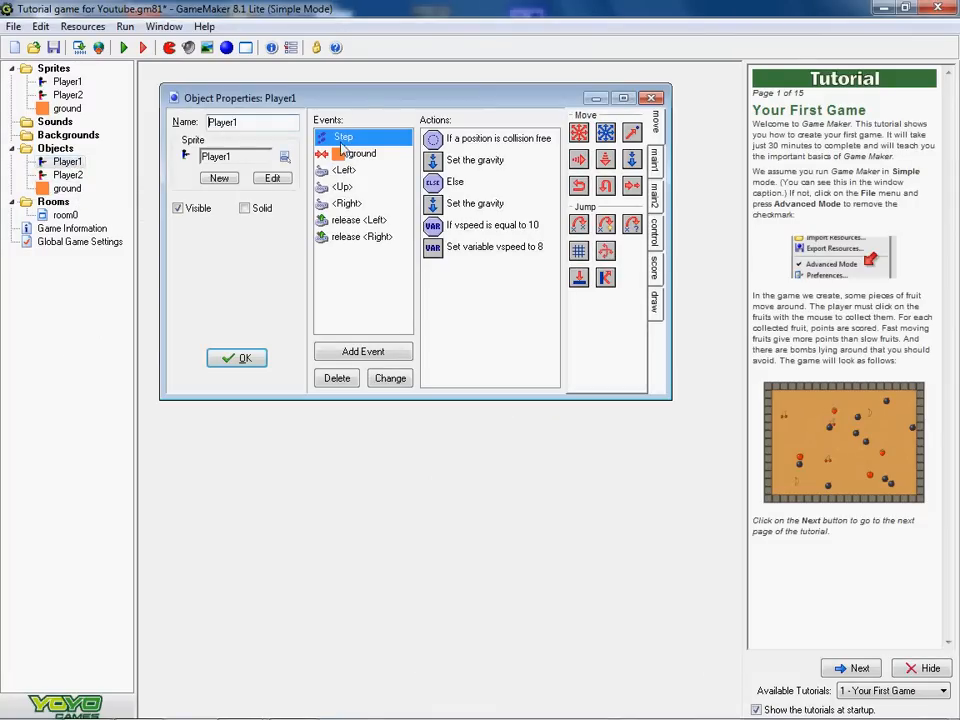
{"action": "double_click", "coordinate": [481, 240]}
{"action": "left_click", "coordinate": [473, 352]}
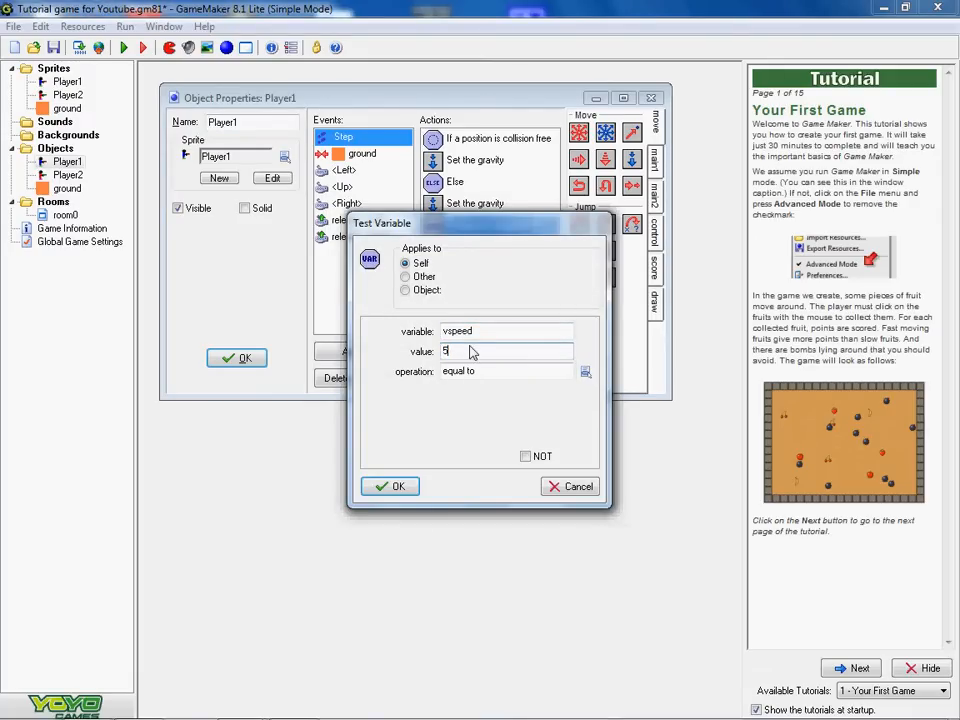
{"action": "type", "text": "5"}
{"action": "left_click", "coordinate": [392, 487]}
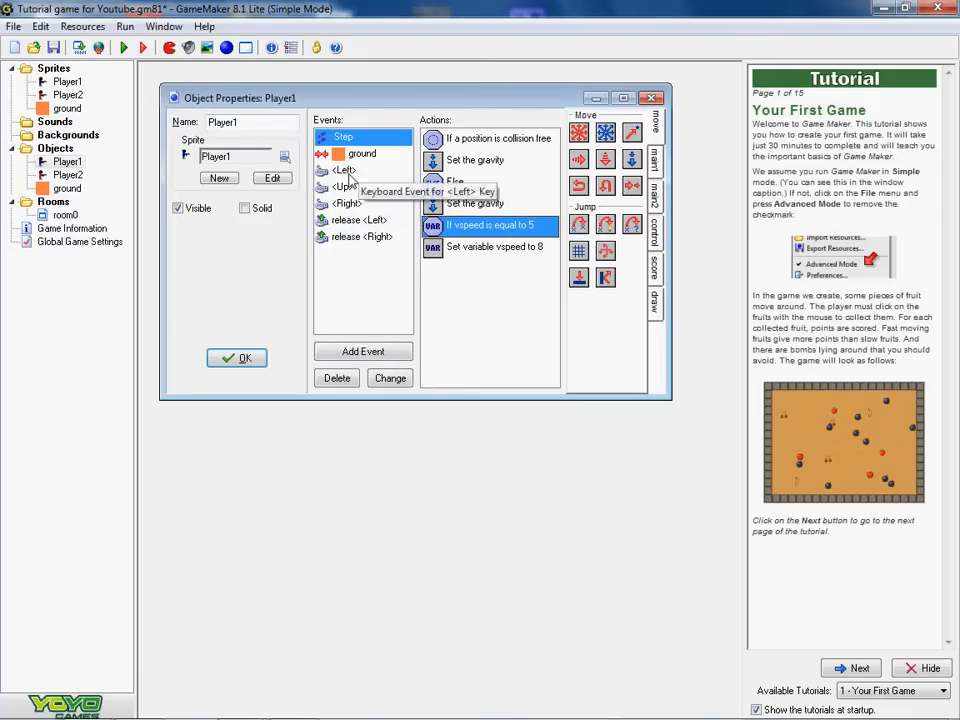
Step: Set the vertical speed in Player1's Up event to -5 and accept the object
{"action": "left_click", "coordinate": [343, 187]}
{"action": "double_click", "coordinate": [480, 160]}
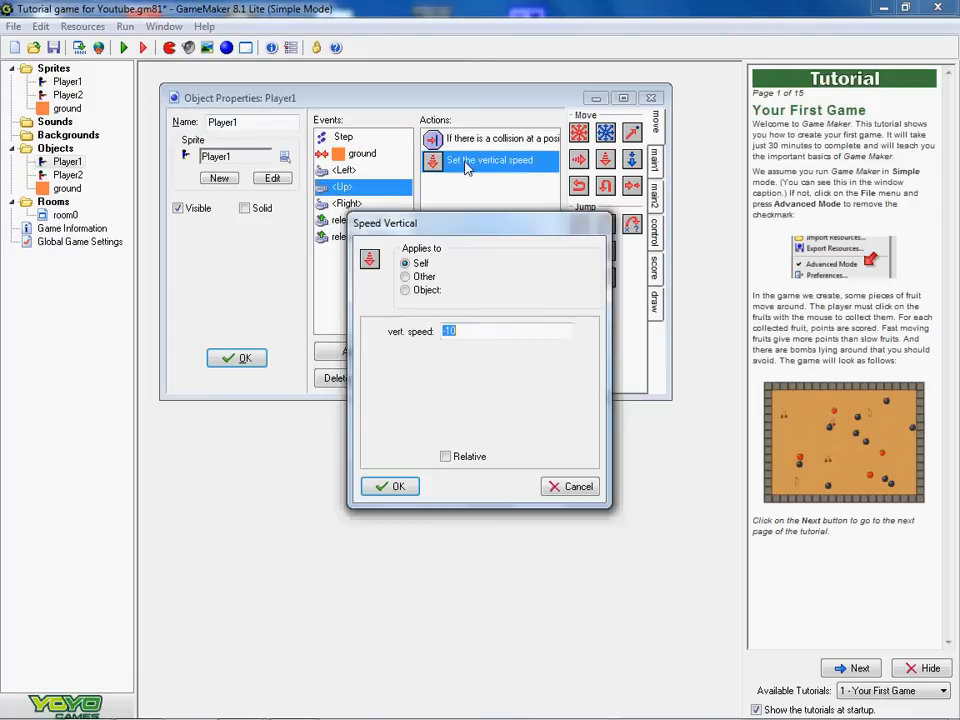
{"action": "left_click", "coordinate": [469, 334]}
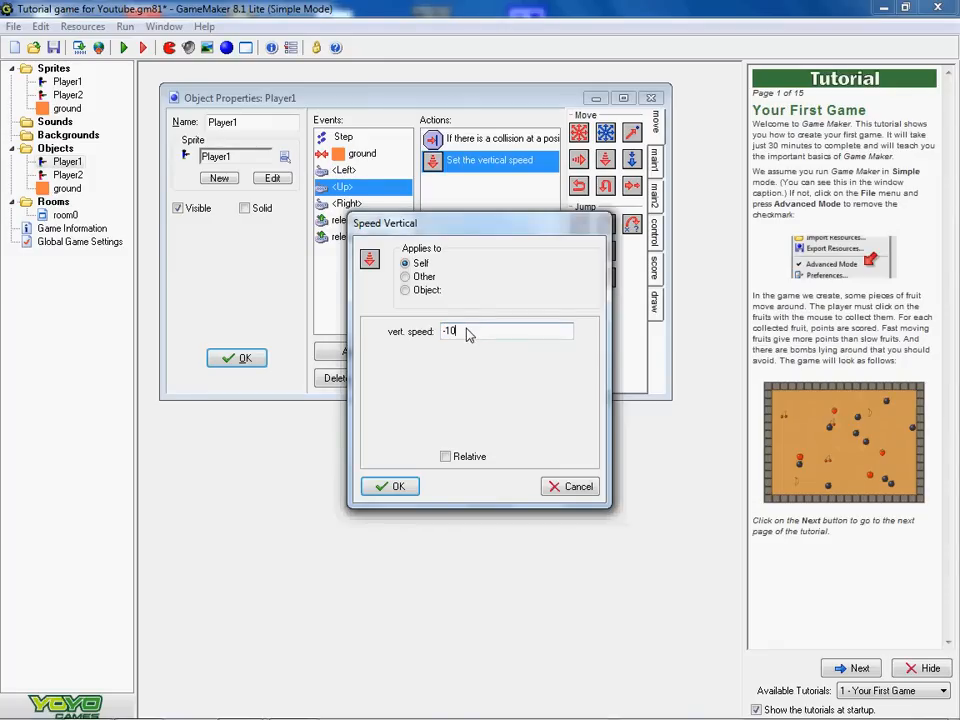
{"action": "type", "text": "5"}
{"action": "left_click", "coordinate": [412, 488]}
{"action": "left_click", "coordinate": [245, 358]}
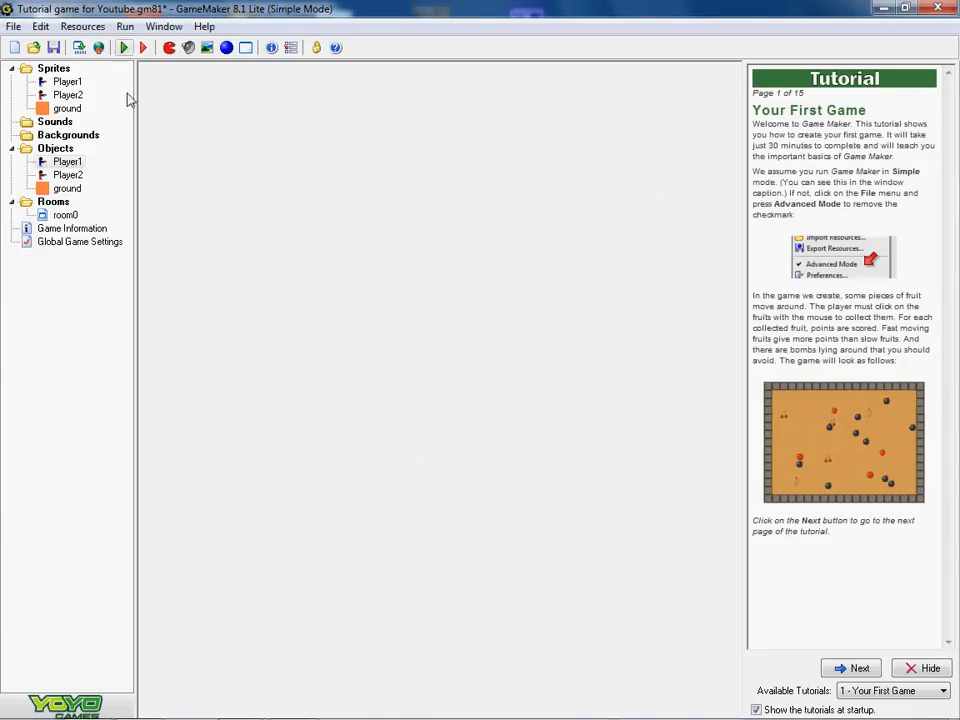
Step: Run the game again, test Player1's adjusted jump while moving both ways, and quit the game
{"action": "left_click", "coordinate": [126, 49]}
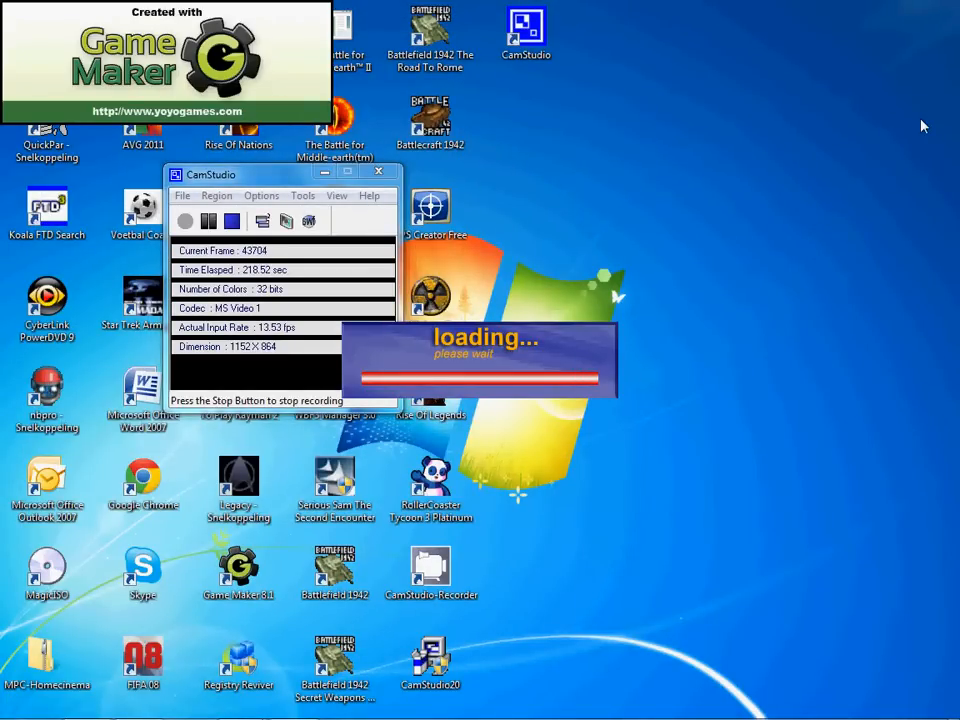
{"action": "key", "text": "Up"}
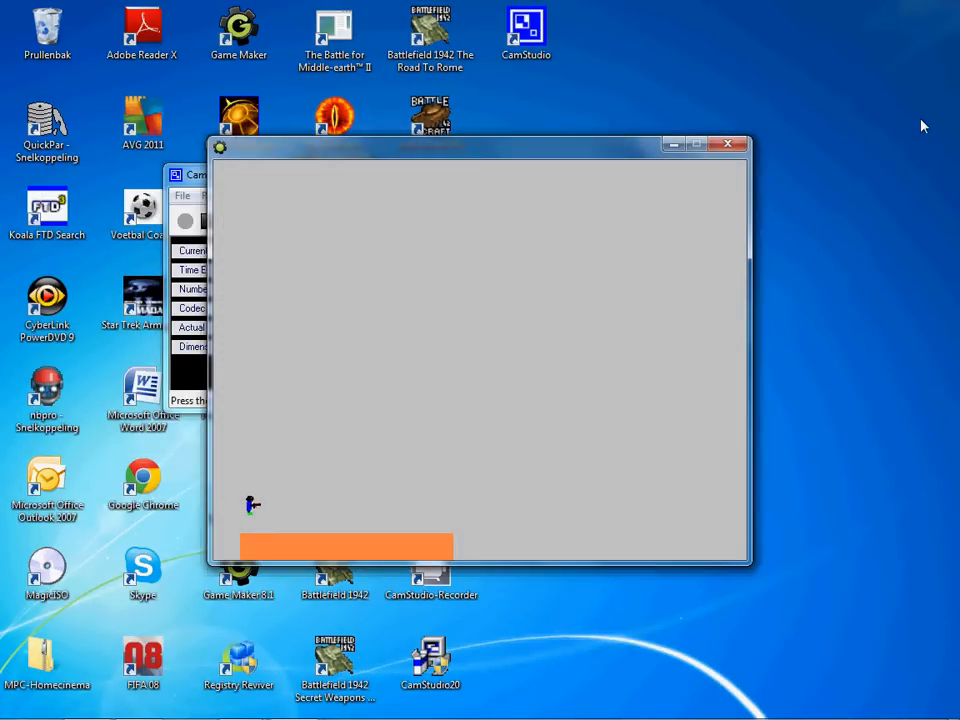
{"action": "key", "text": "Right"}
{"action": "key", "text": "Up"}
{"action": "key", "text": "Right"}
{"action": "key", "text": "Up"}
{"action": "key", "text": "Left"}
{"action": "key", "text": "Right"}
{"action": "key", "text": "Up"}
{"action": "key", "text": "Up"}
{"action": "key", "text": "Escape"}
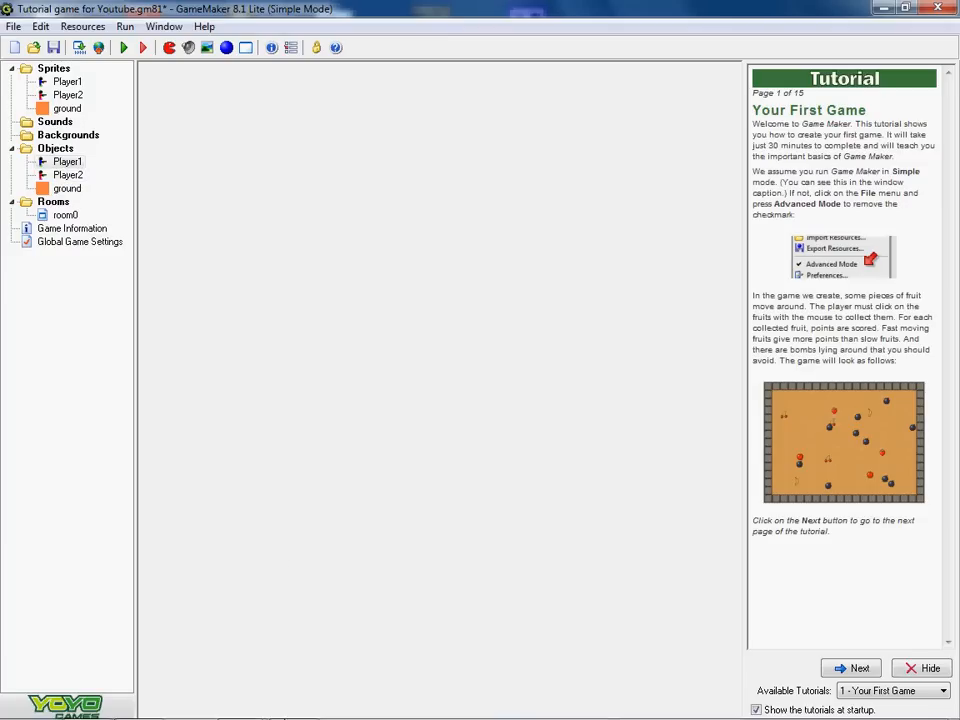
{"action": "mouse_move", "coordinate": [253, 709]}
{"action": "mouse_move", "coordinate": [88, 590]}
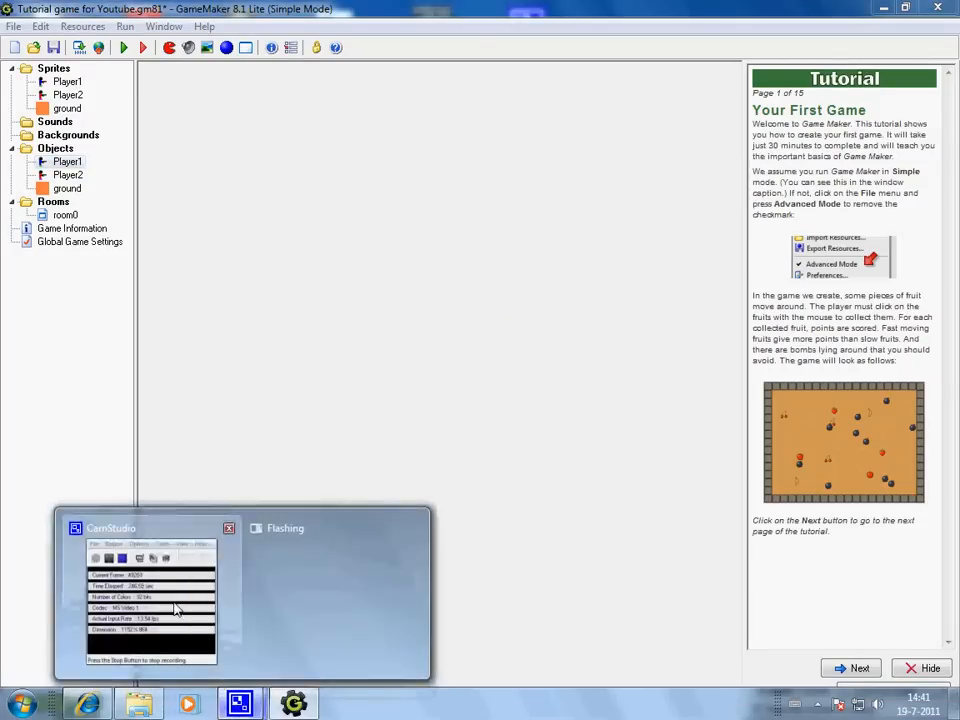
{"action": "left_click", "coordinate": [176, 610]}
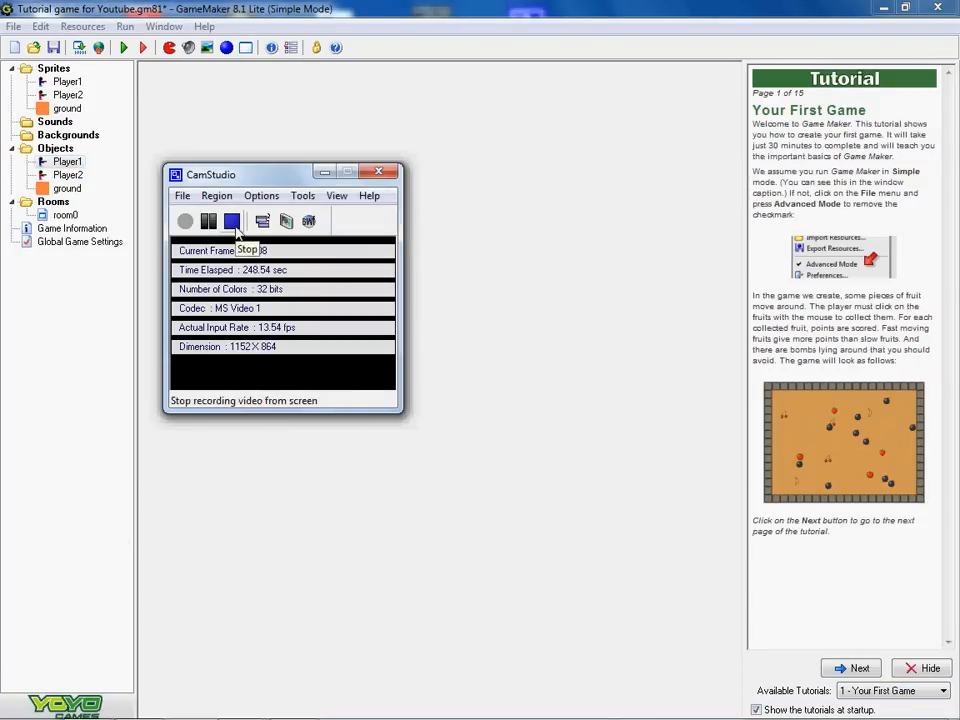